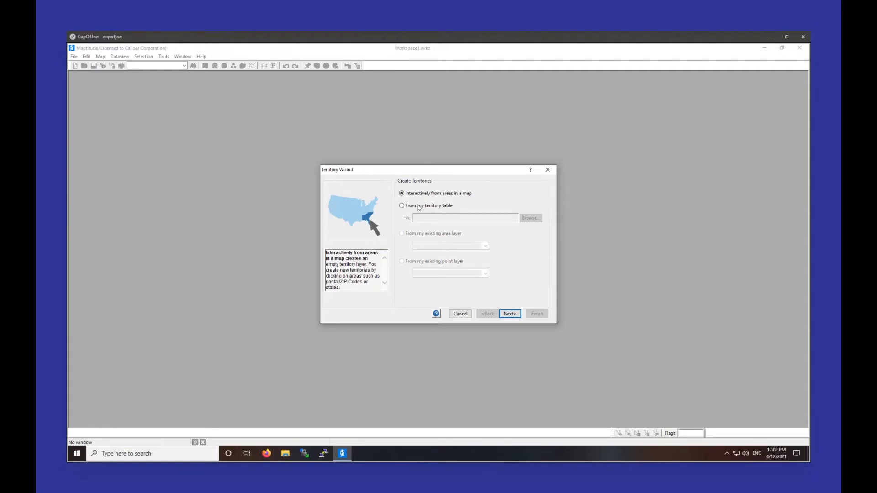
Base the new territories on a territory table, using the 2016 sheet of My Territories.xlsx in the Training folder
{"action": "left_click", "coordinate": [419, 208]}
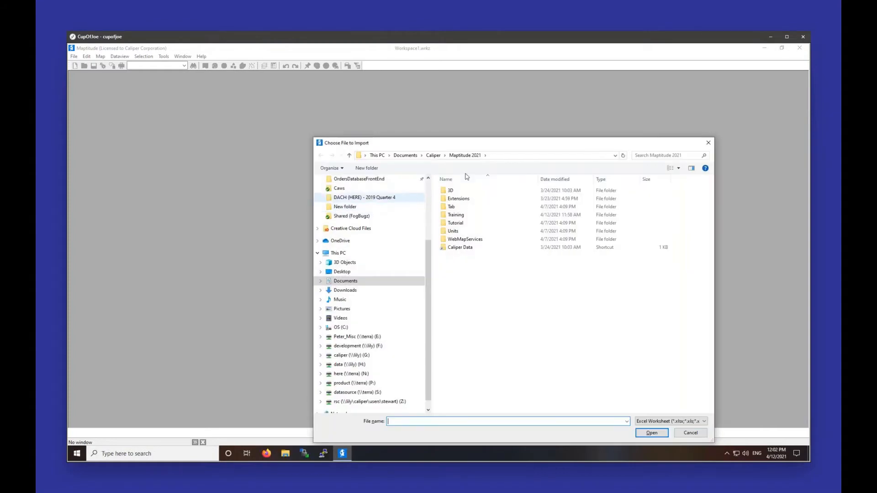
{"action": "left_click_drag", "start_coordinate": [489, 145], "coordinate": [387, 113]}
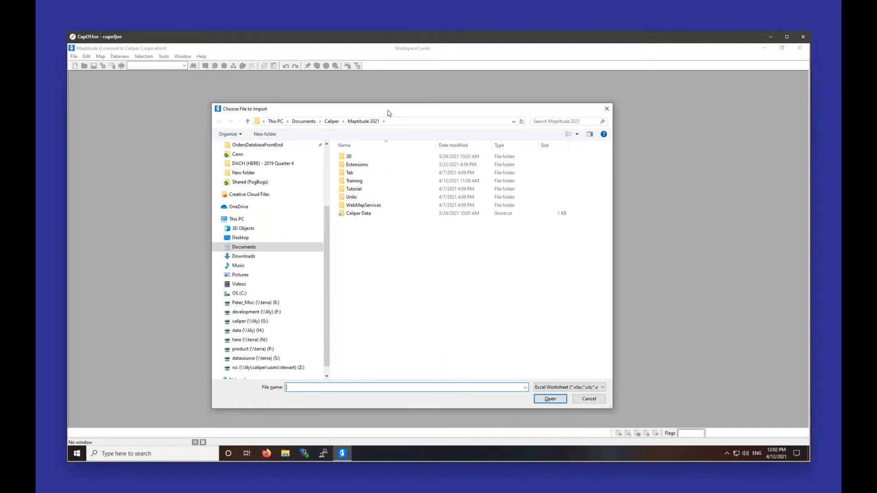
{"action": "double_click", "coordinate": [387, 182]}
{"action": "double_click", "coordinate": [364, 157]}
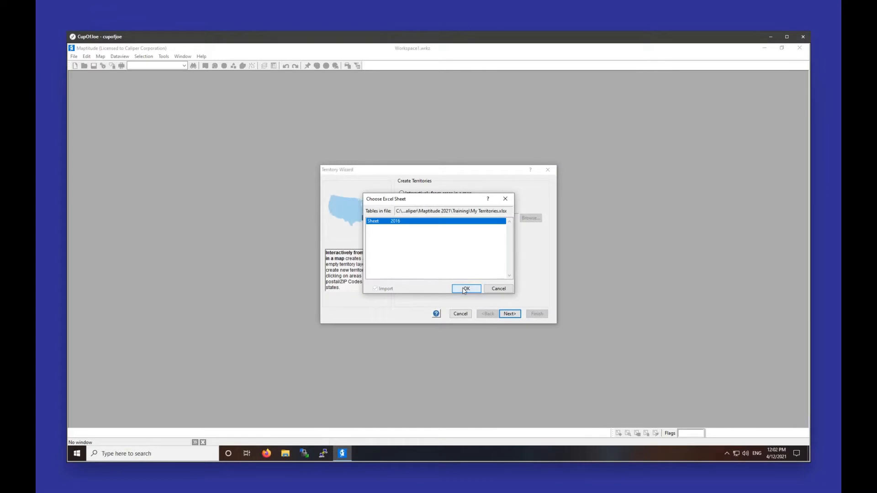
{"action": "left_click", "coordinate": [464, 289]}
Open My Territories.xlsx in Excel from the file chooser and maximize its window
{"action": "left_click", "coordinate": [531, 218]}
{"action": "left_click", "coordinate": [370, 156]}
{"action": "right_click", "coordinate": [368, 157]}
{"action": "key", "text": "Escape"}
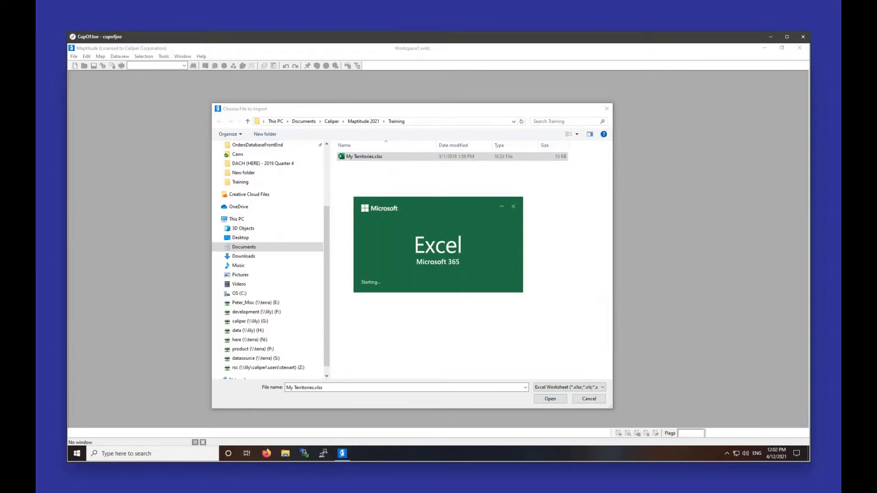
{"action": "double_click", "coordinate": [464, 65]}
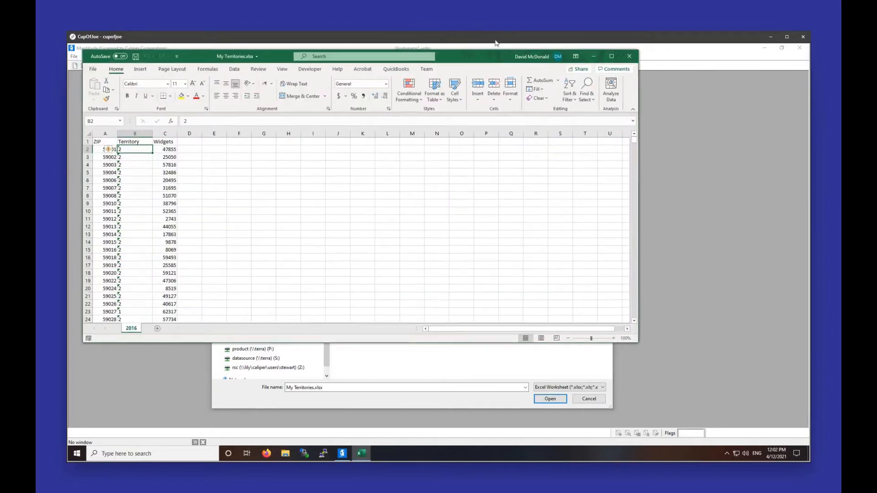
Examine the values in the ZIP, Territory and Widgets columns of the 2016 sheet
{"action": "left_click", "coordinate": [97, 144]}
{"action": "left_click_drag", "start_coordinate": [121, 142], "coordinate": [112, 301]}
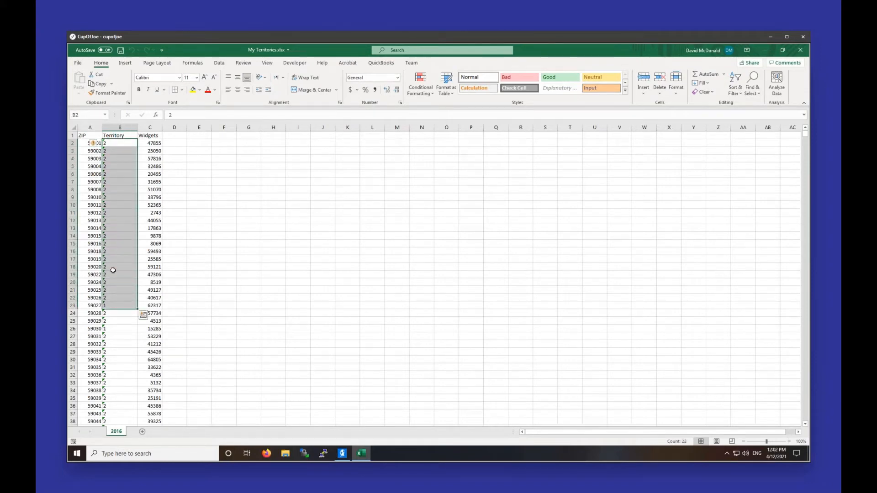
{"action": "left_click_drag", "start_coordinate": [151, 144], "coordinate": [154, 285]}
{"action": "left_click", "coordinate": [150, 251]}
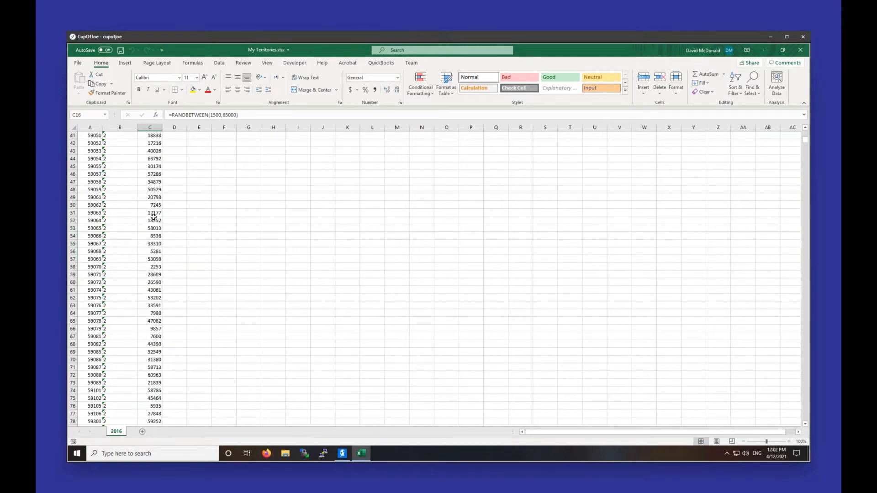
{"action": "left_click", "coordinate": [103, 152]}
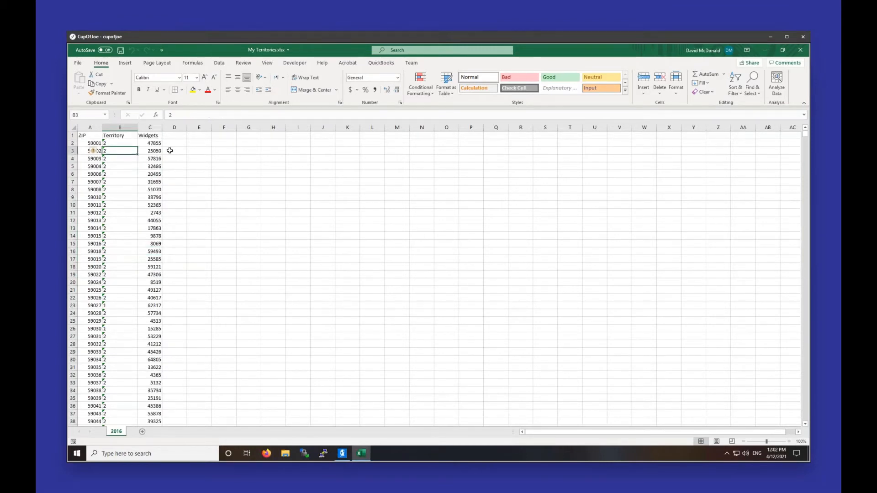
{"action": "left_click_drag", "start_coordinate": [169, 143], "coordinate": [154, 312]}
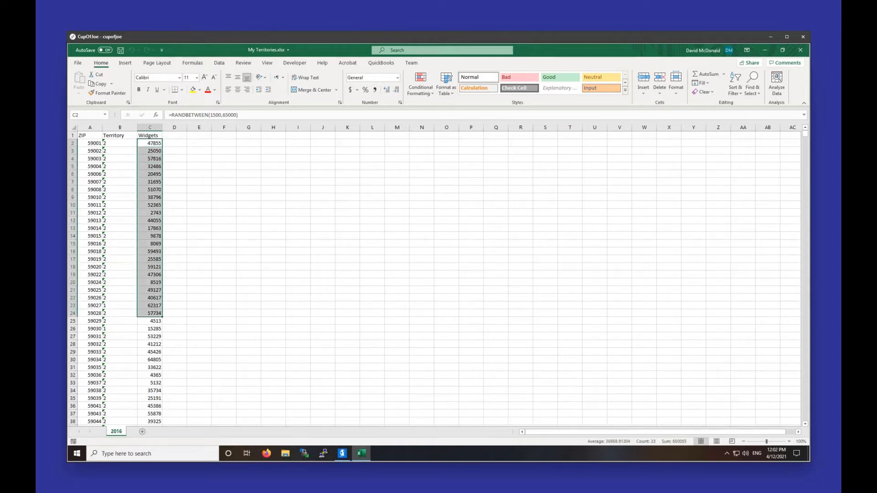
{"action": "left_click", "coordinate": [131, 205]}
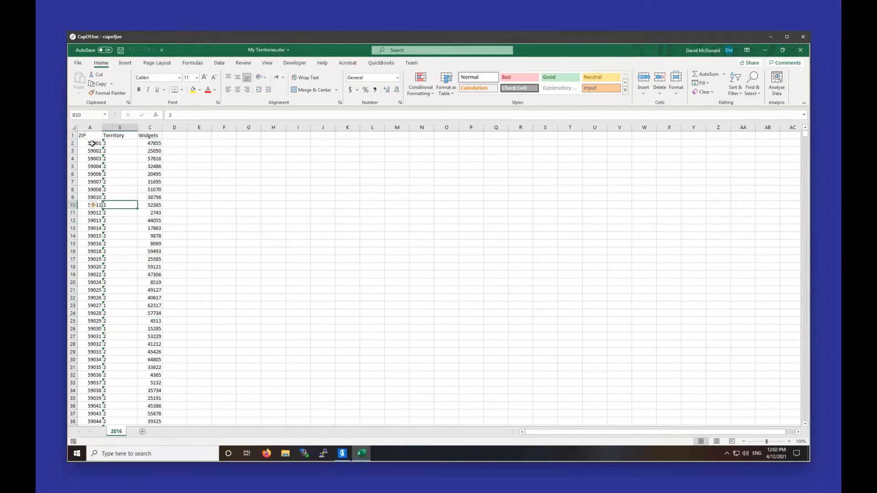
Fit the ZIP and Territory columns to their contents, and highlight each of the two columns in turn
{"action": "left_click_drag", "start_coordinate": [90, 128], "coordinate": [111, 126]}
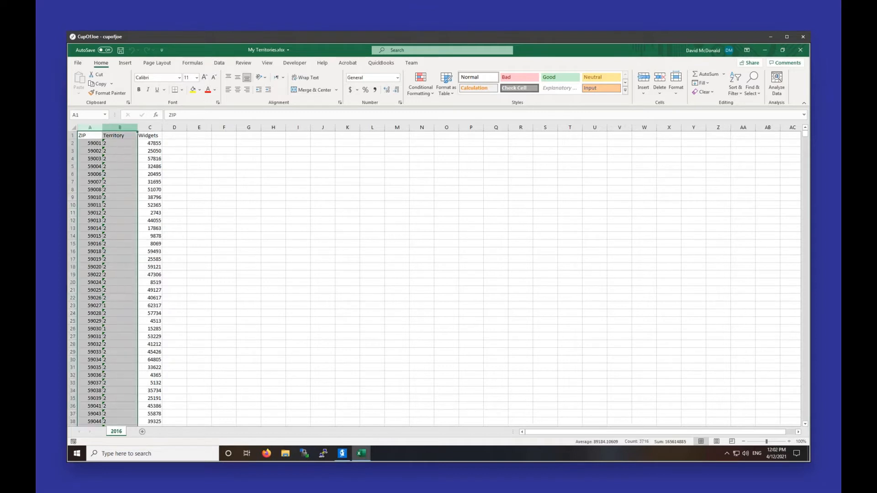
{"action": "double_click", "coordinate": [102, 127]}
{"action": "left_click", "coordinate": [90, 128]}
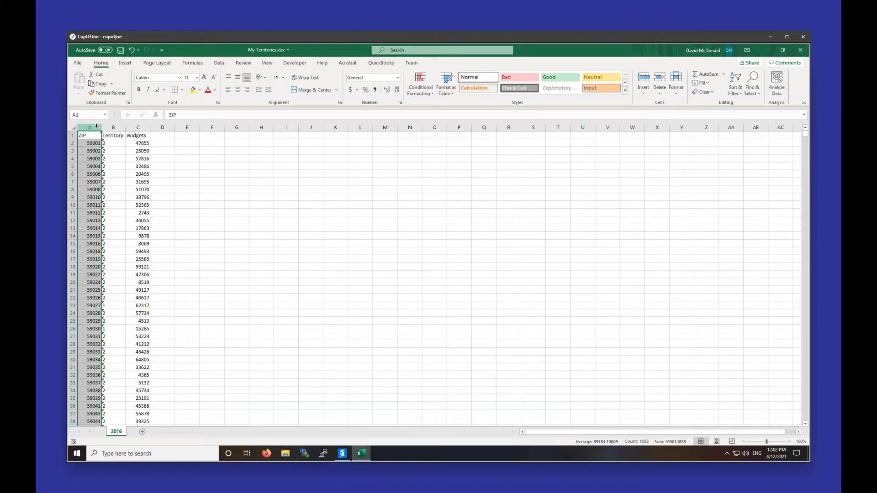
{"action": "left_click", "coordinate": [113, 127]}
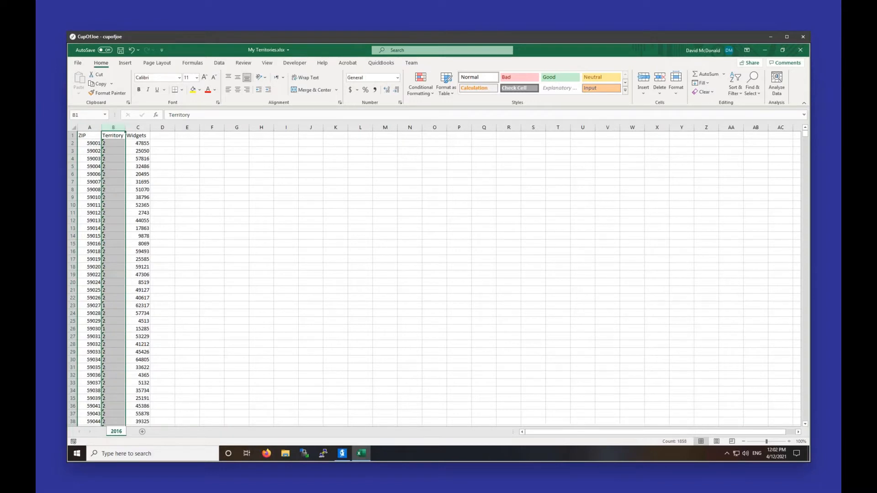
Check which territory is assigned to the ZIP codes in rows 2 and 104
{"action": "left_click", "coordinate": [90, 142]}
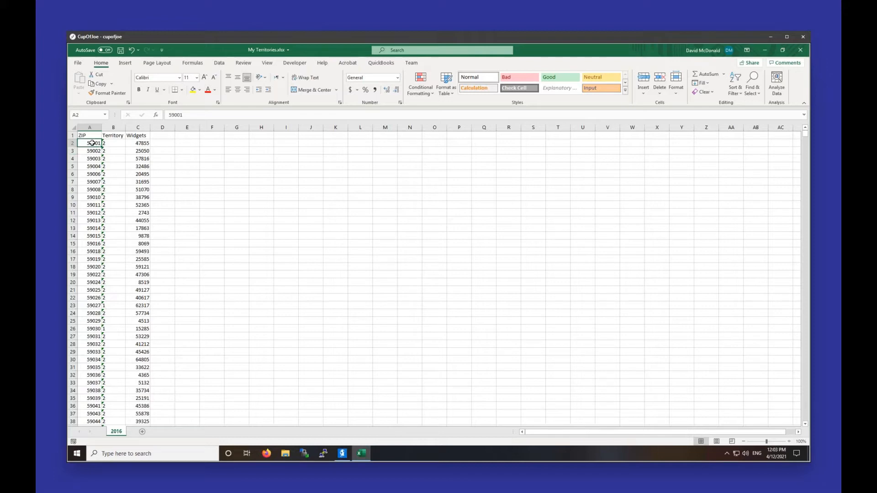
{"action": "left_click", "coordinate": [111, 142]}
{"action": "scroll", "coordinate": [119, 194], "scroll_direction": "down", "scroll_amount": 20}
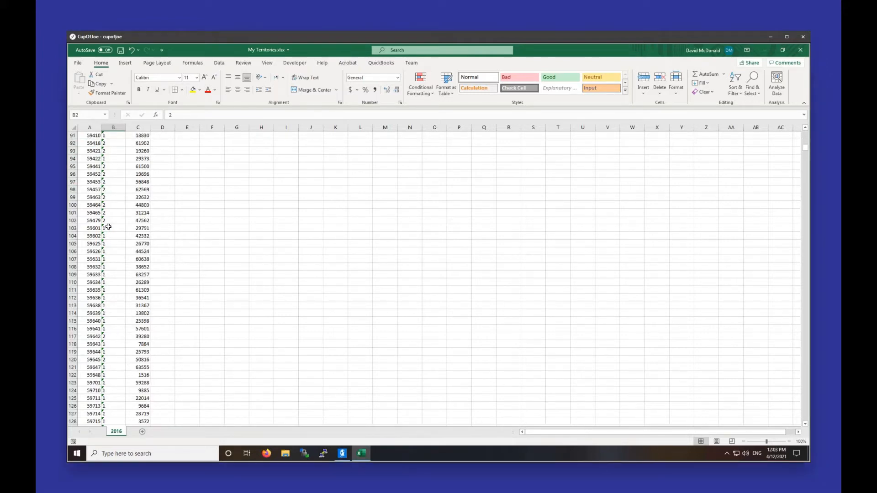
{"action": "left_click", "coordinate": [88, 238]}
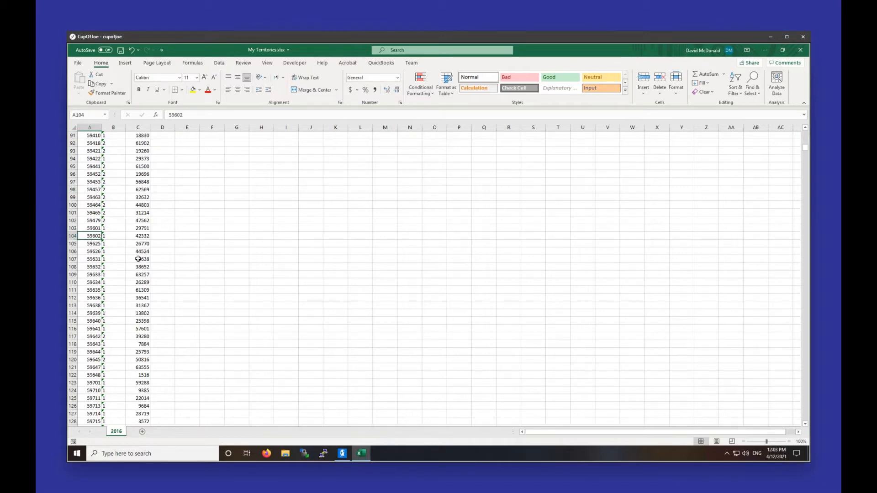
{"action": "left_click", "coordinate": [123, 236]}
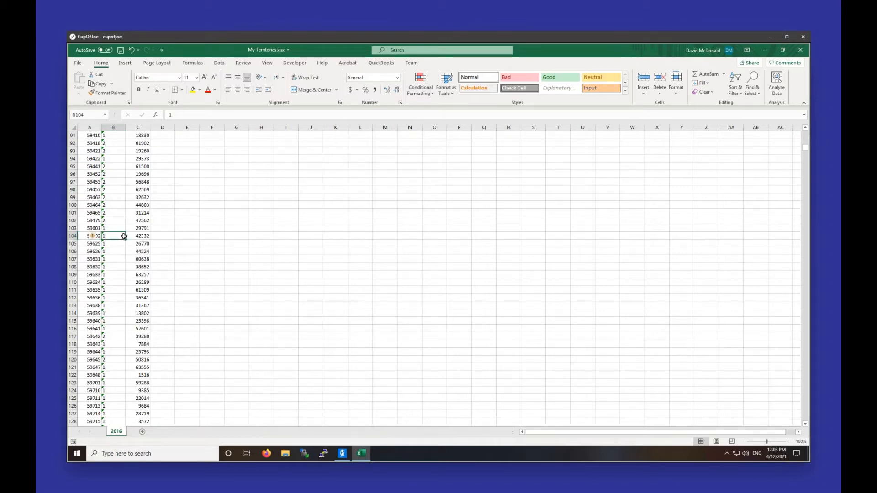
Close the workbook without saving and return to the Territory Wizard without choosing another file
{"action": "left_click", "coordinate": [800, 52]}
{"action": "left_click", "coordinate": [447, 259]}
{"action": "left_click", "coordinate": [589, 399]}
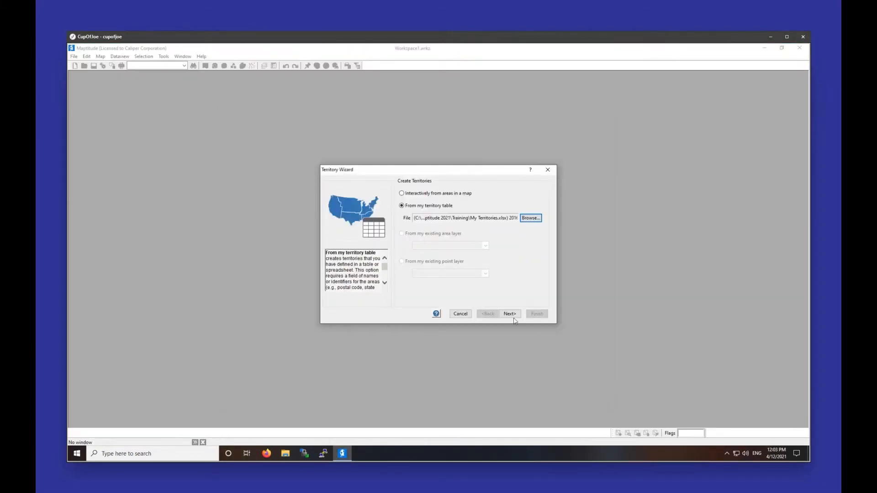
Continue to the map settings, with 5-Digit ZIP Code as the geography layer and ZIP as its geography field
{"action": "left_click", "coordinate": [513, 314]}
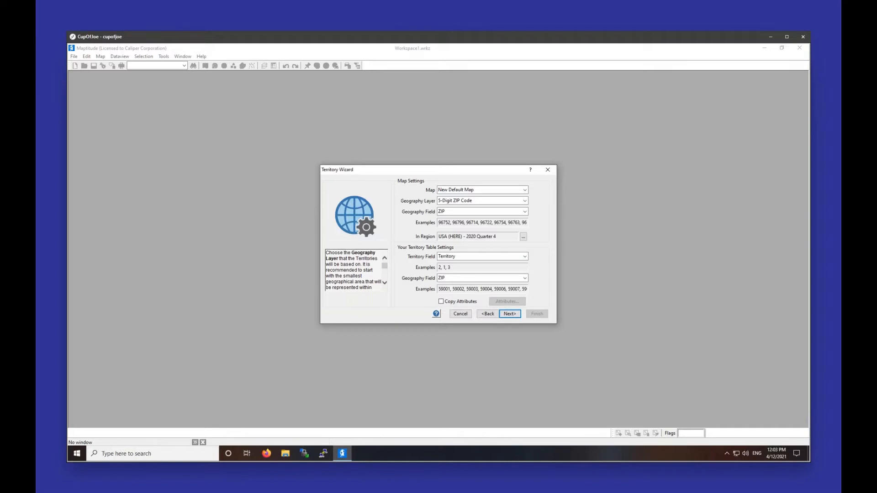
{"action": "left_click", "coordinate": [501, 202]}
{"action": "left_click", "coordinate": [502, 204]}
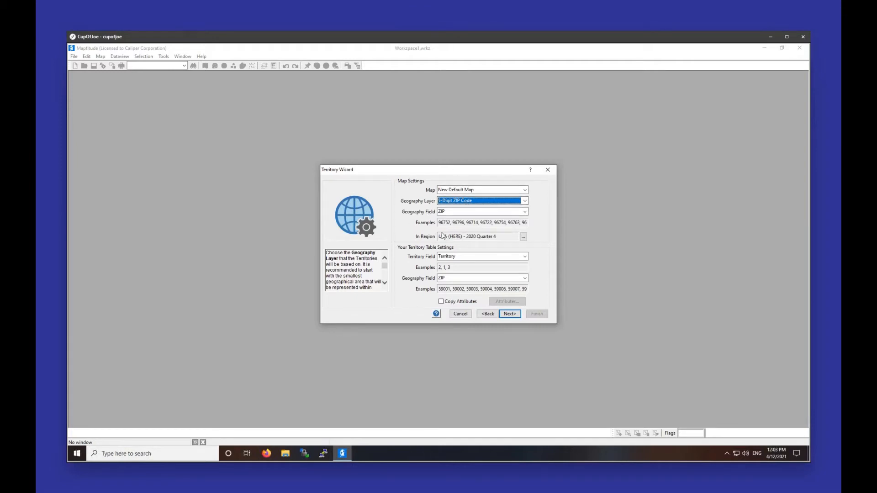
{"action": "left_click", "coordinate": [446, 213]}
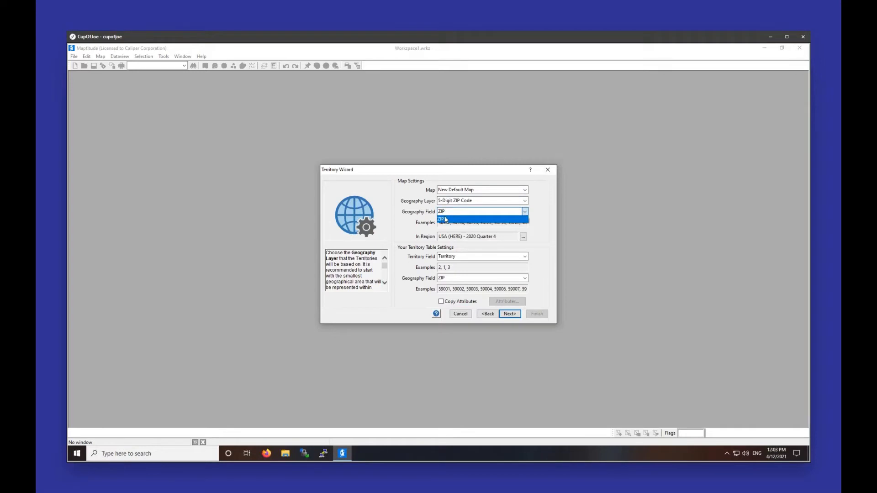
{"action": "left_click", "coordinate": [444, 219]}
Review the available geography layers and keep 5-Digit ZIP Code selected
{"action": "left_click", "coordinate": [456, 202]}
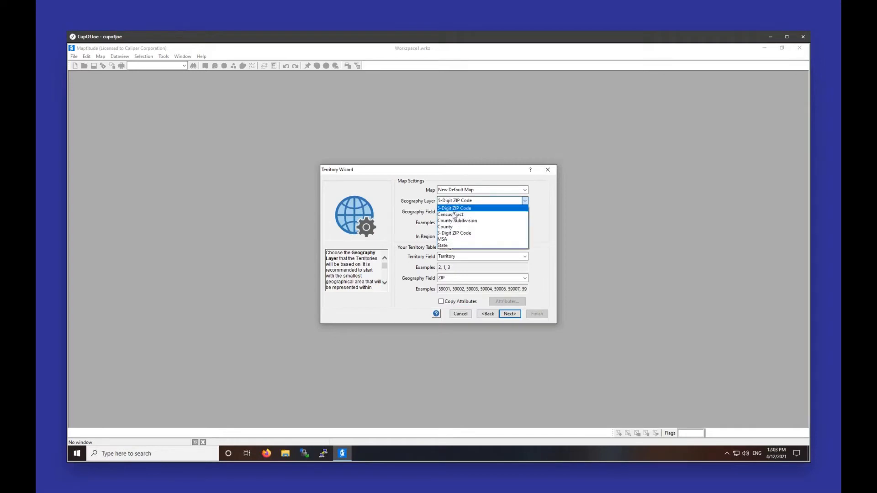
{"action": "left_click", "coordinate": [455, 214]}
{"action": "left_click", "coordinate": [454, 212]}
{"action": "left_click", "coordinate": [454, 217]}
{"action": "left_click", "coordinate": [457, 202]}
{"action": "left_click", "coordinate": [456, 213]}
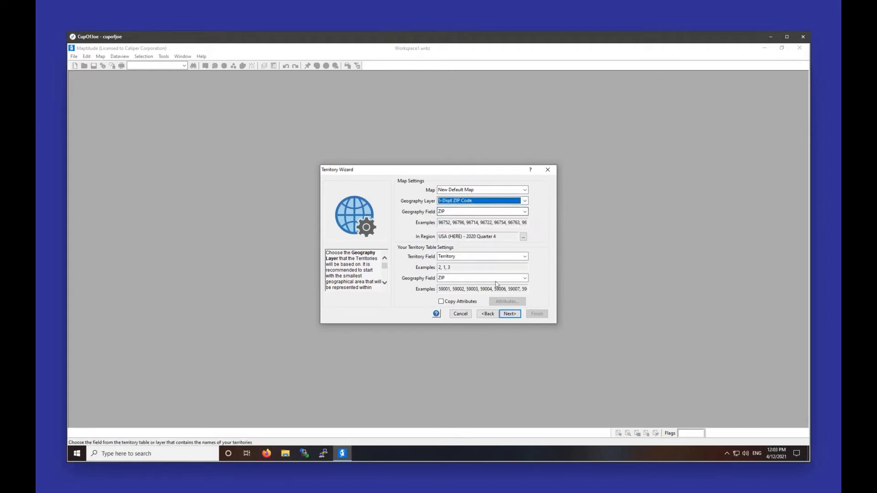
Set the table's territory field to Territory and its geography field to ZIP, and continue to the tracking fields
{"action": "left_click", "coordinate": [467, 258]}
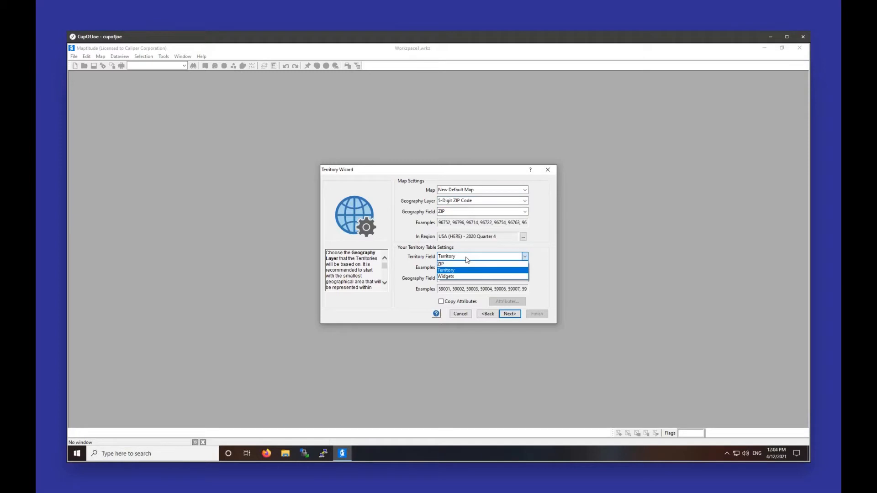
{"action": "left_click", "coordinate": [466, 260]}
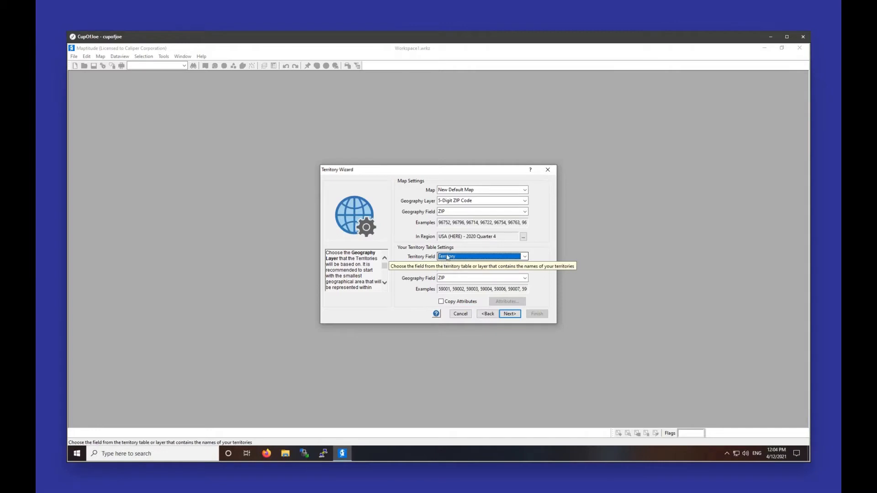
{"action": "left_click", "coordinate": [447, 257]}
{"action": "left_click", "coordinate": [446, 271]}
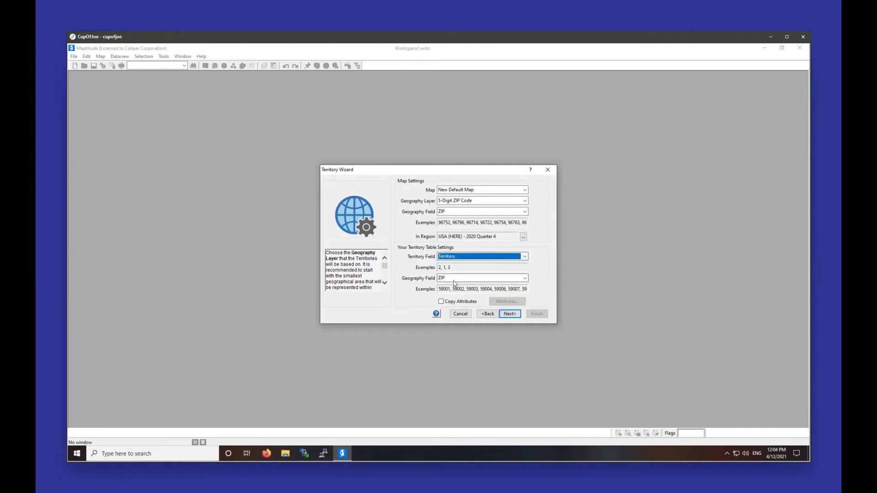
{"action": "left_click", "coordinate": [454, 278]}
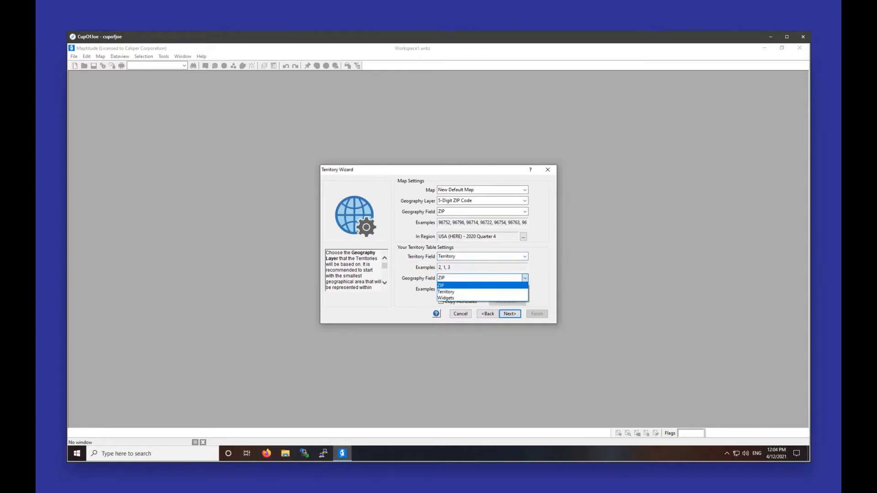
{"action": "left_click", "coordinate": [446, 285]}
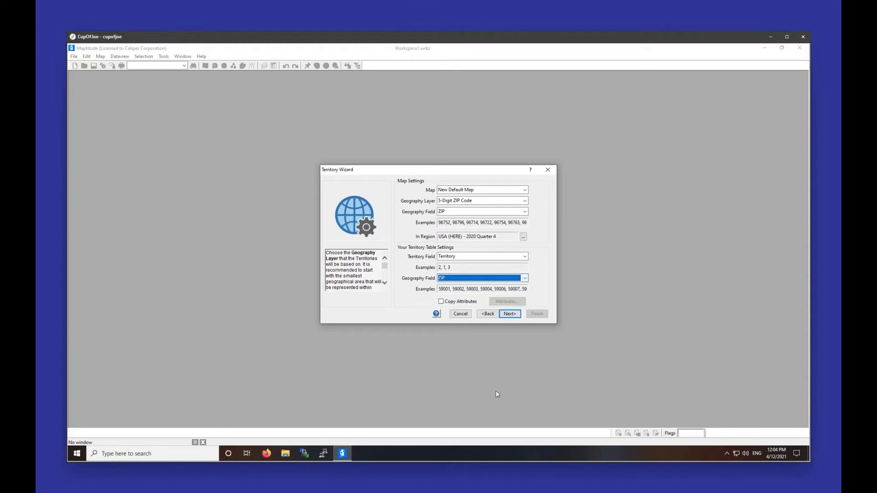
{"action": "left_click", "coordinate": [507, 313]}
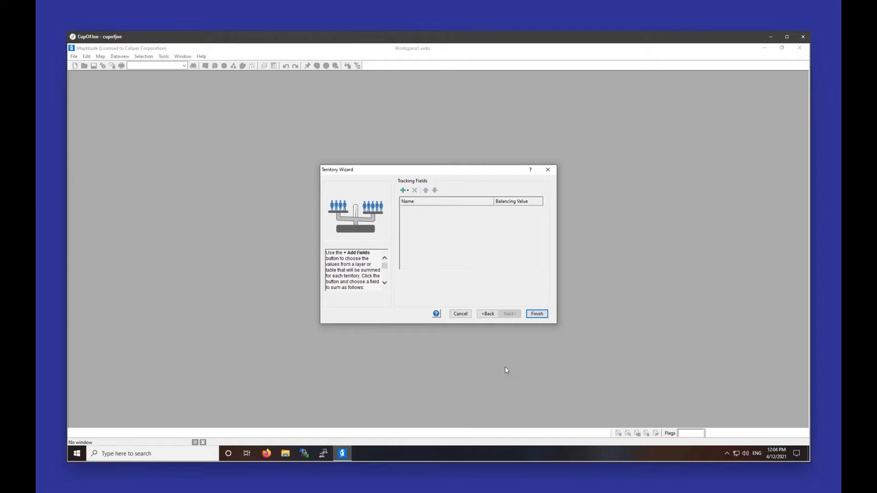
Import Widgets from the territory table as a tracking field and finish creating the territories
{"action": "left_click", "coordinate": [408, 190]}
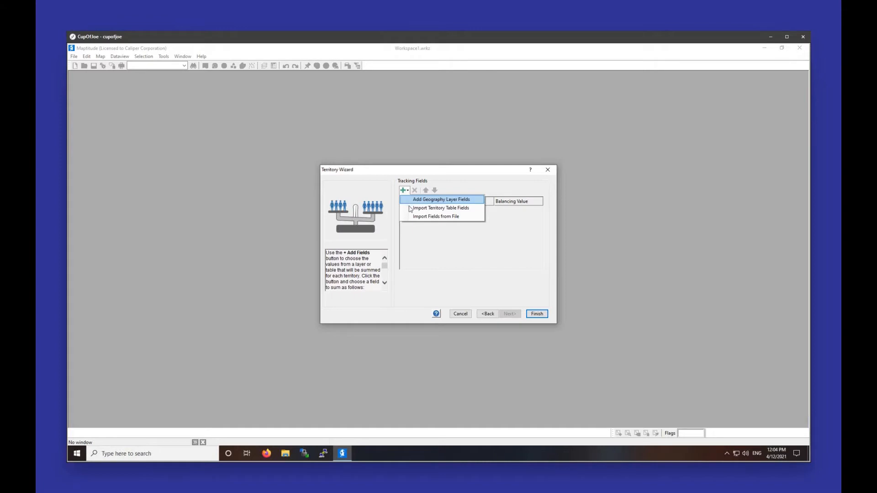
{"action": "left_click", "coordinate": [456, 212]}
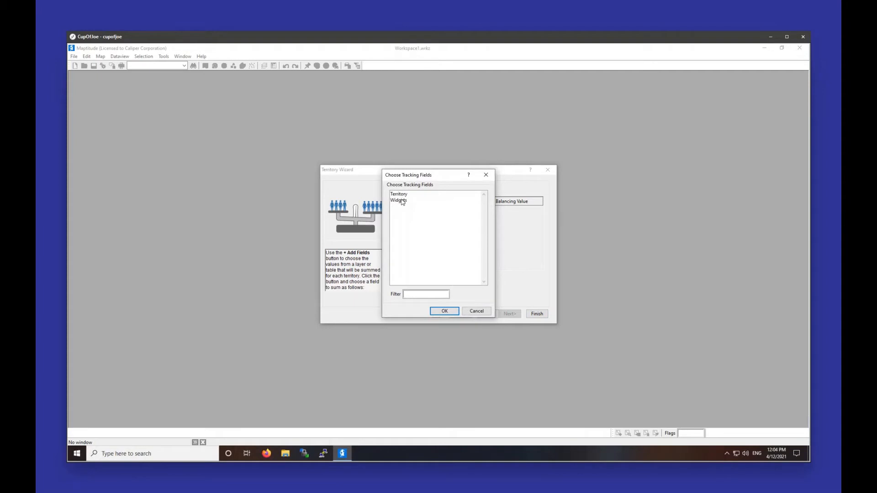
{"action": "left_click", "coordinate": [401, 201]}
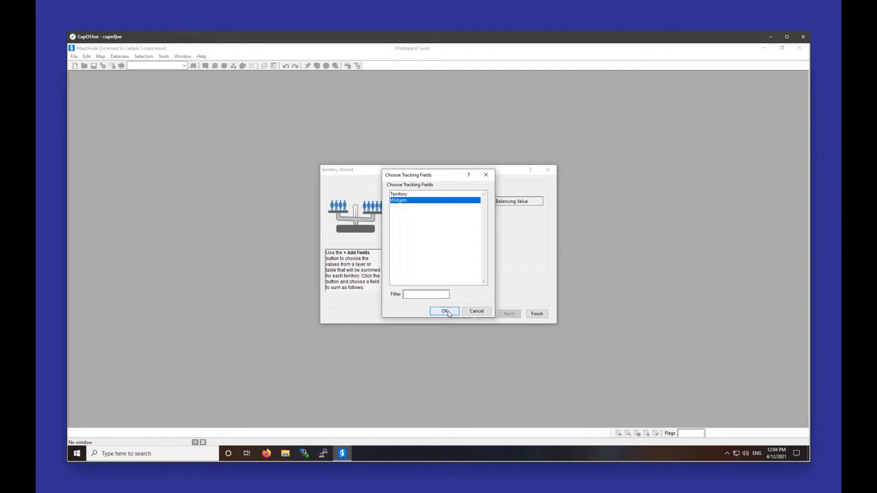
{"action": "left_click", "coordinate": [445, 311]}
{"action": "left_click", "coordinate": [404, 190]}
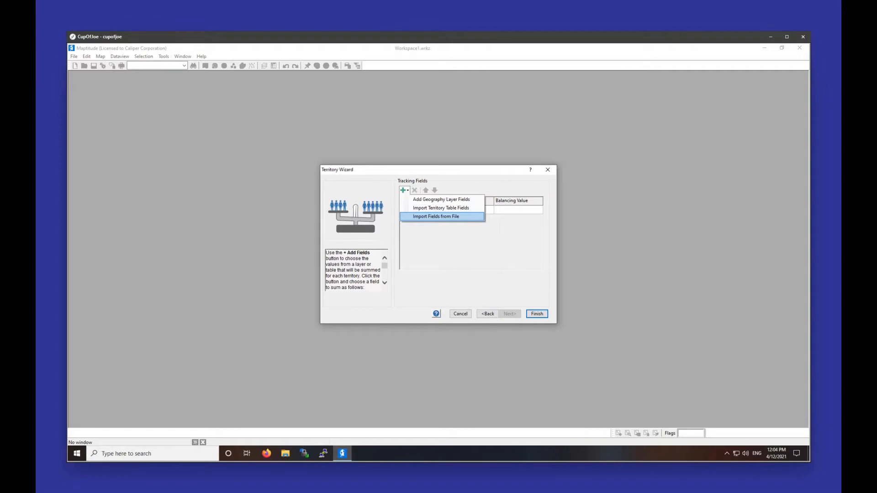
{"action": "left_click", "coordinate": [460, 255]}
{"action": "left_click", "coordinate": [537, 313]}
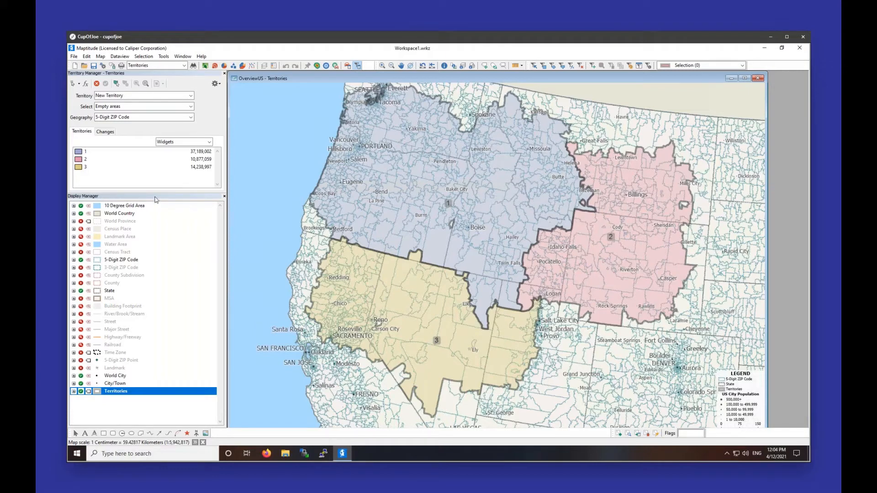
Dock the Territory Manager on the opposite side of the map from the Display Manager
{"action": "left_click_drag", "start_coordinate": [145, 194], "coordinate": [144, 207]}
{"action": "left_click_drag", "start_coordinate": [121, 75], "coordinate": [730, 256]}
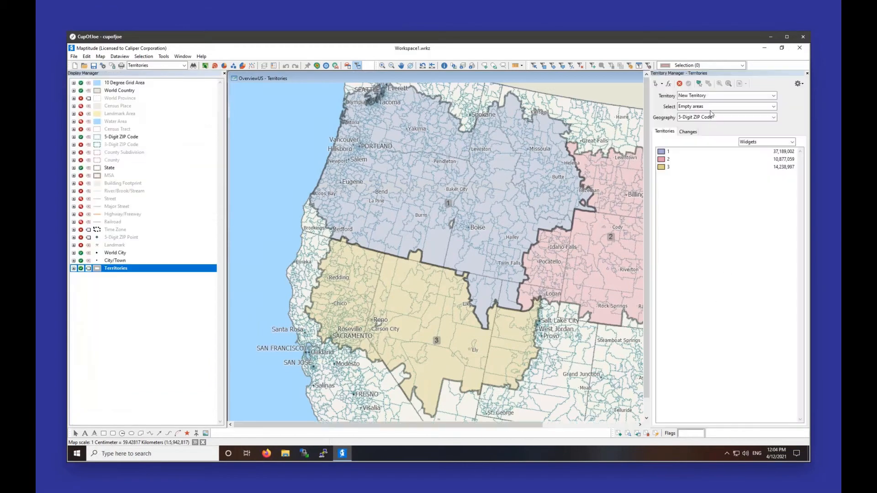
Dock the Territory Manager directly beneath the Display Manager
{"action": "left_click_drag", "start_coordinate": [711, 83], "coordinate": [438, 224]}
{"action": "left_click_drag", "start_coordinate": [577, 246], "coordinate": [154, 224]}
{"action": "left_click_drag", "start_coordinate": [157, 135], "coordinate": [175, 286]}
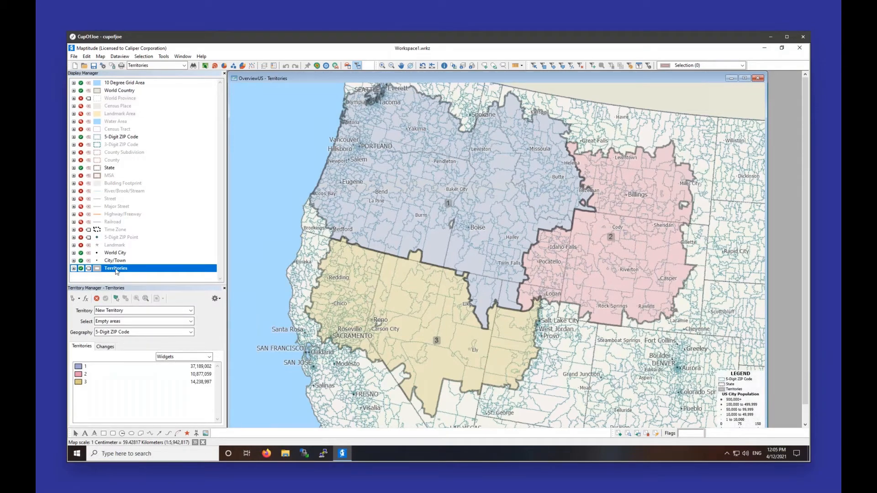
Hide the Territories layer and show it again to compare the map with and without it
{"action": "left_click", "coordinate": [81, 269]}
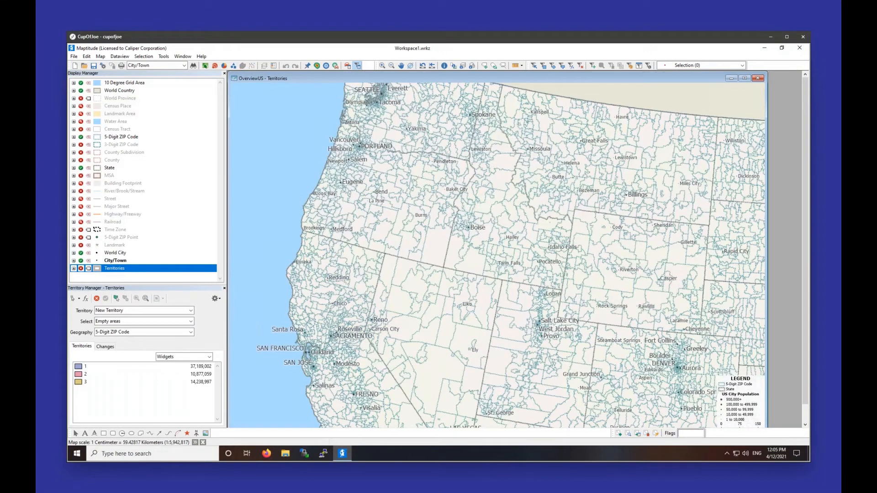
{"action": "left_click", "coordinate": [80, 269]}
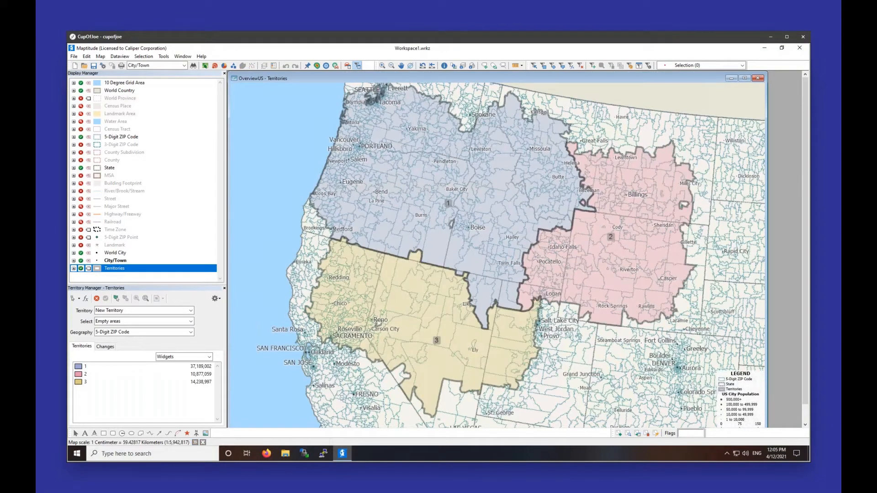
Rename territory 1 as Territory One
{"action": "left_click", "coordinate": [95, 368]}
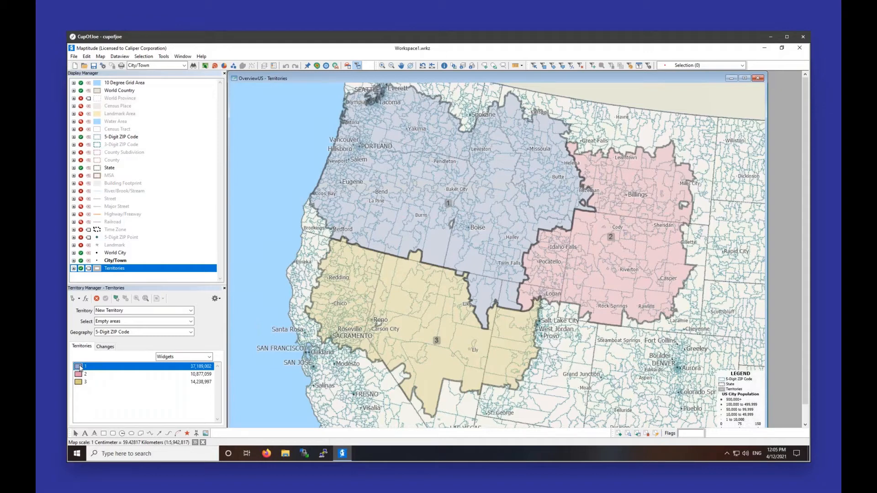
{"action": "double_click", "coordinate": [79, 368]}
{"action": "double_click", "coordinate": [424, 215]}
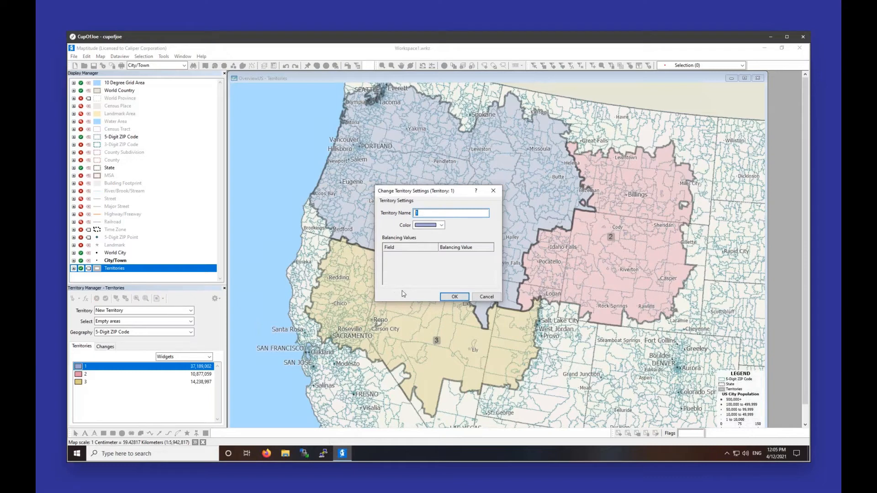
{"action": "type", "text": "Territory One"}
{"action": "left_click", "coordinate": [454, 297]}
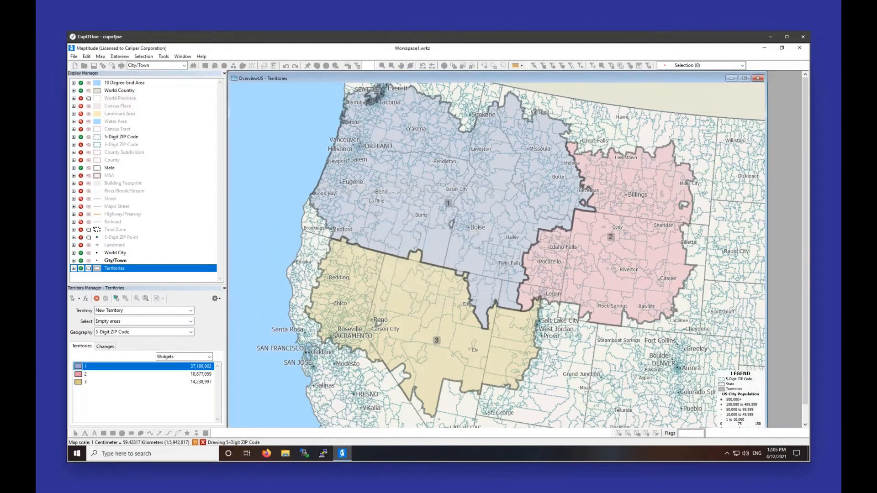
Rename territory 2 as Territory Two
{"action": "right_click", "coordinate": [101, 375]}
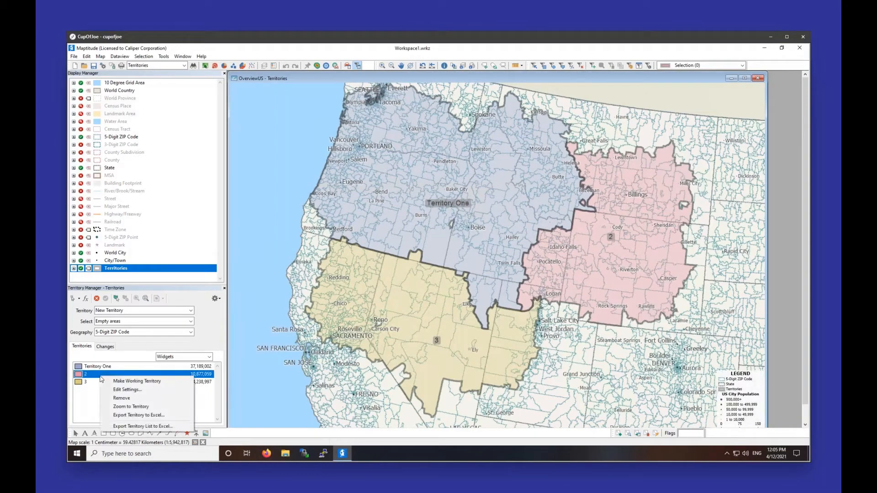
{"action": "left_click", "coordinate": [116, 389]}
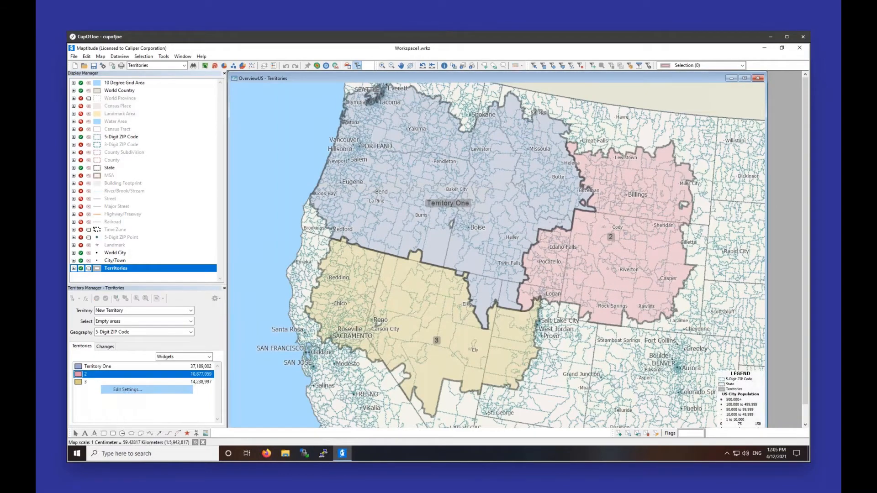
{"action": "type", "text": "Te"}
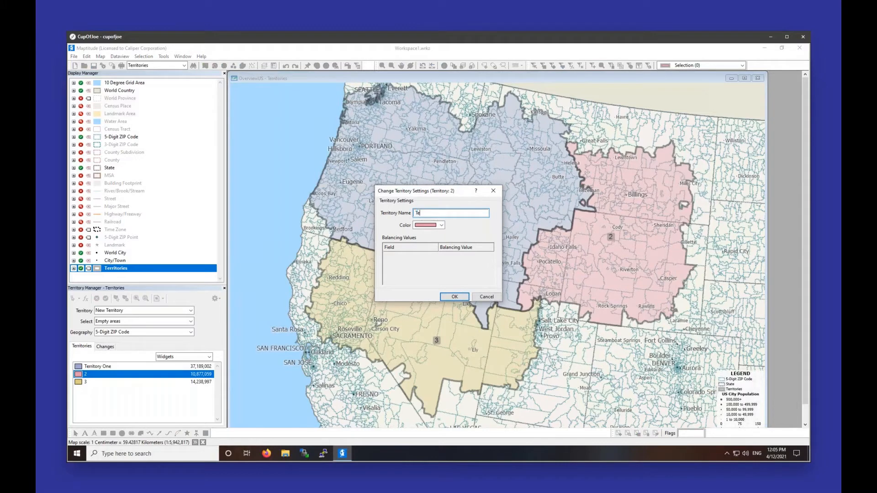
{"action": "type", "text": "rritory Two"}
{"action": "key", "text": "Return"}
Rename territory 3 as Territory Three
{"action": "right_click", "coordinate": [100, 382]}
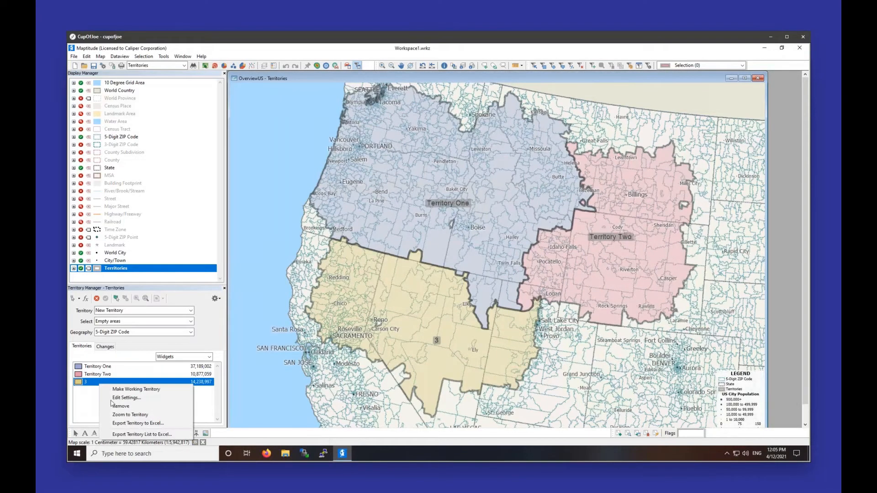
{"action": "left_click", "coordinate": [128, 397]}
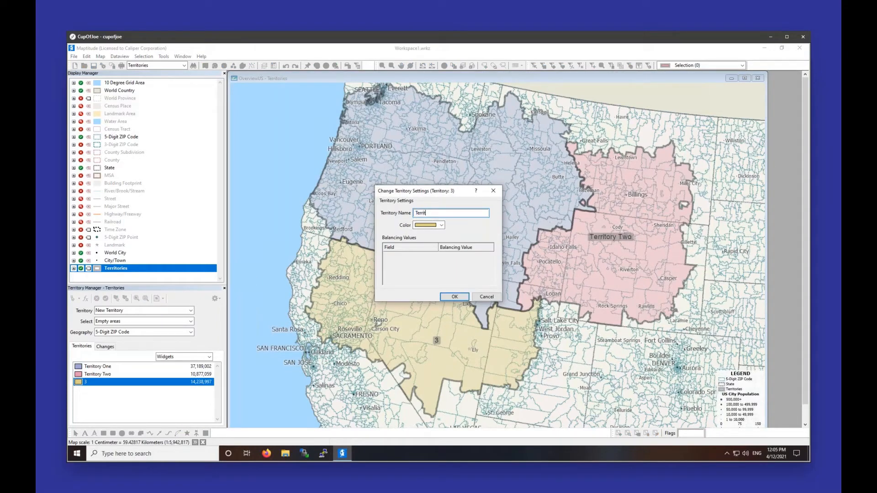
{"action": "type", "text": "Territory Three"}
{"action": "left_click", "coordinate": [454, 297]}
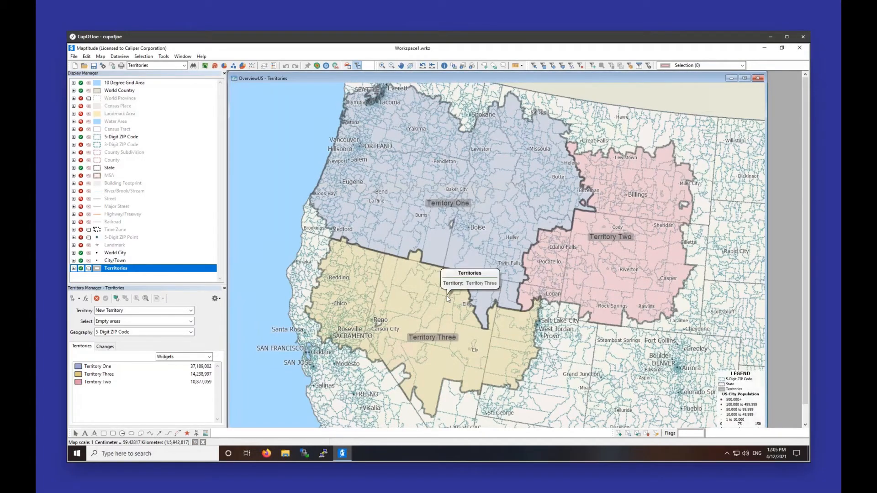
Check the tracking fields available for the territory list and keep Widgets
{"action": "left_click", "coordinate": [203, 366]}
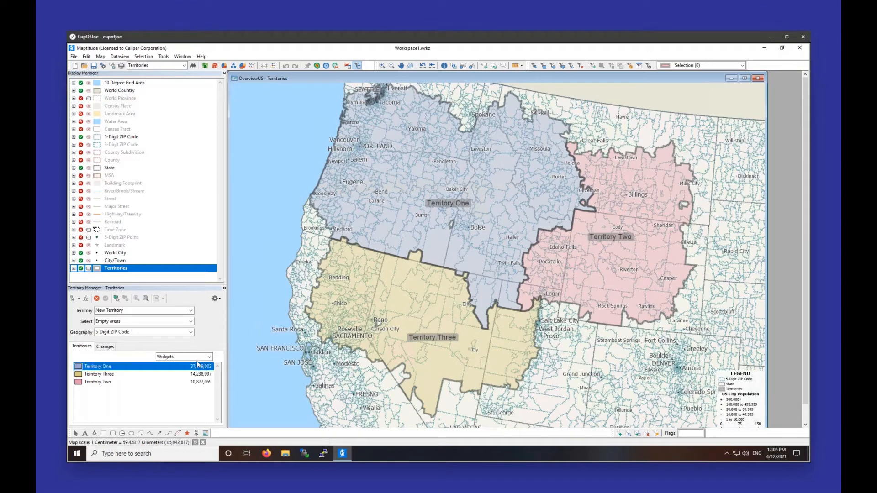
{"action": "left_click", "coordinate": [199, 358]}
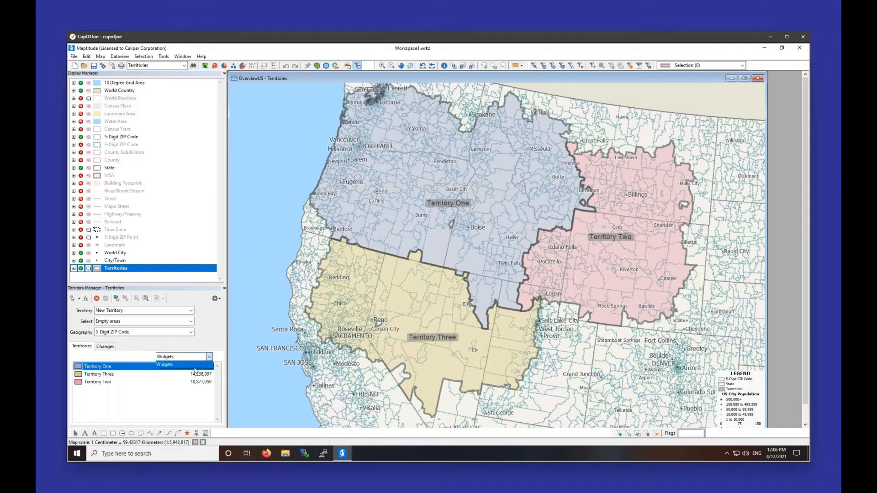
{"action": "left_click", "coordinate": [194, 366]}
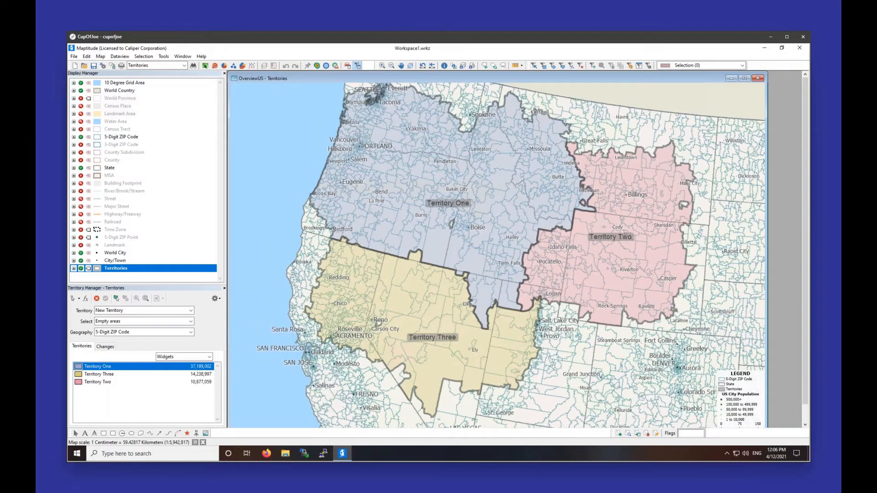
Open the territory layer settings and review the general options, the tracking fields and the map display styles
{"action": "left_click", "coordinate": [215, 298]}
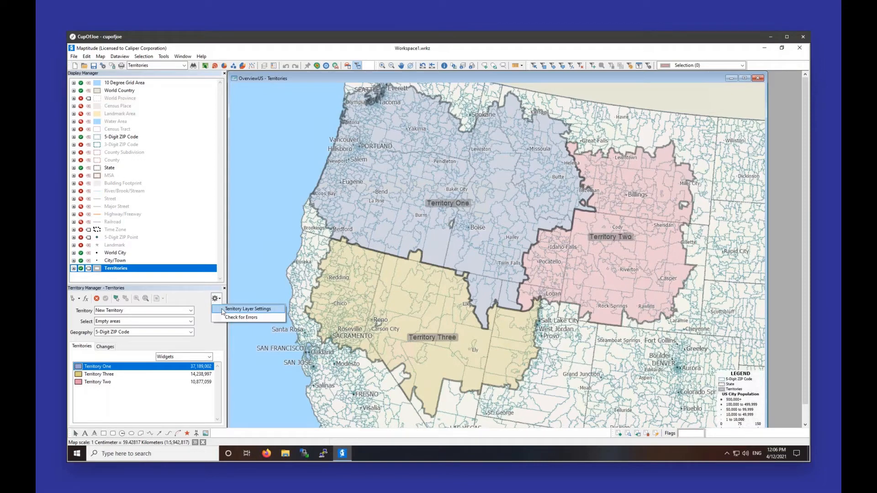
{"action": "left_click", "coordinate": [224, 309]}
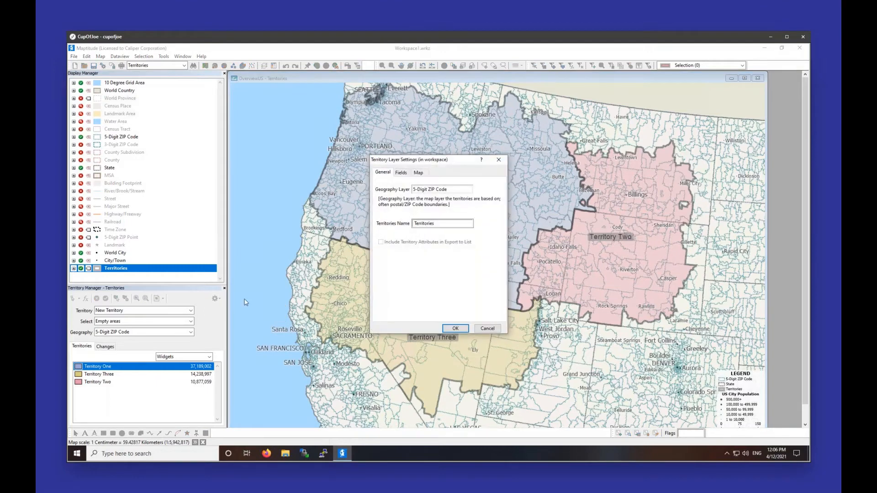
{"action": "left_click", "coordinate": [399, 172]}
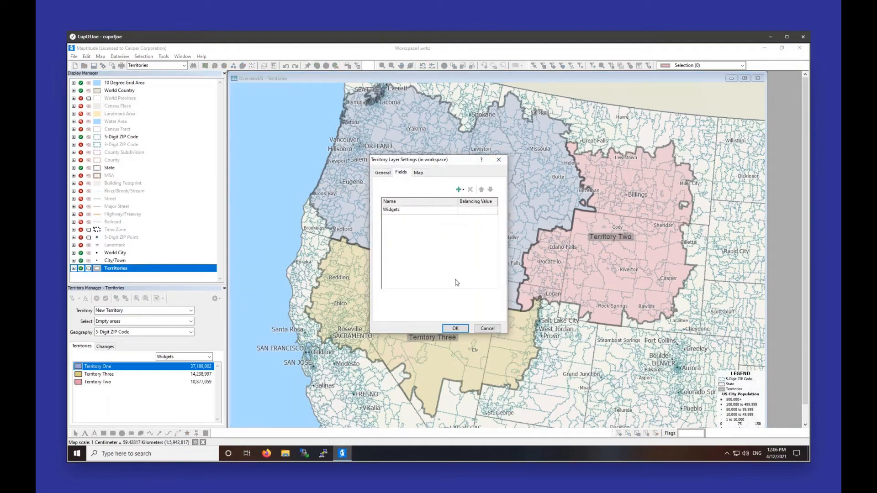
{"action": "left_click", "coordinate": [390, 175]}
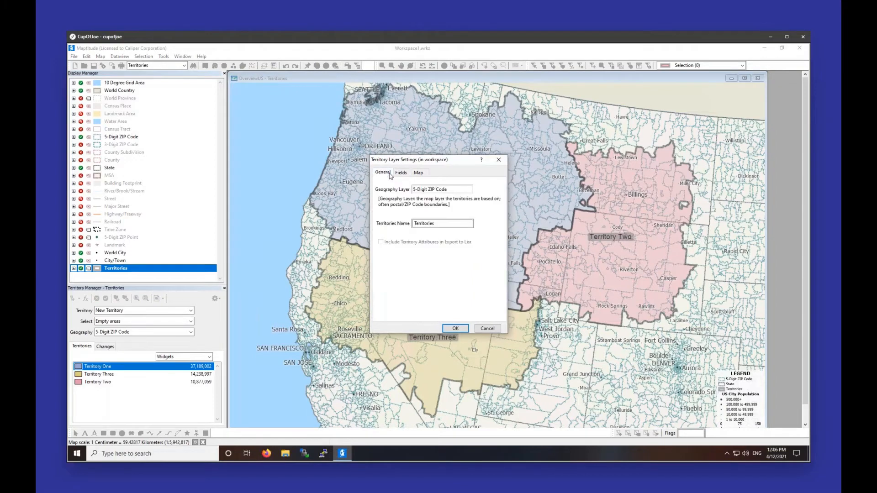
{"action": "double_click", "coordinate": [449, 224]}
{"action": "left_click", "coordinate": [417, 173]}
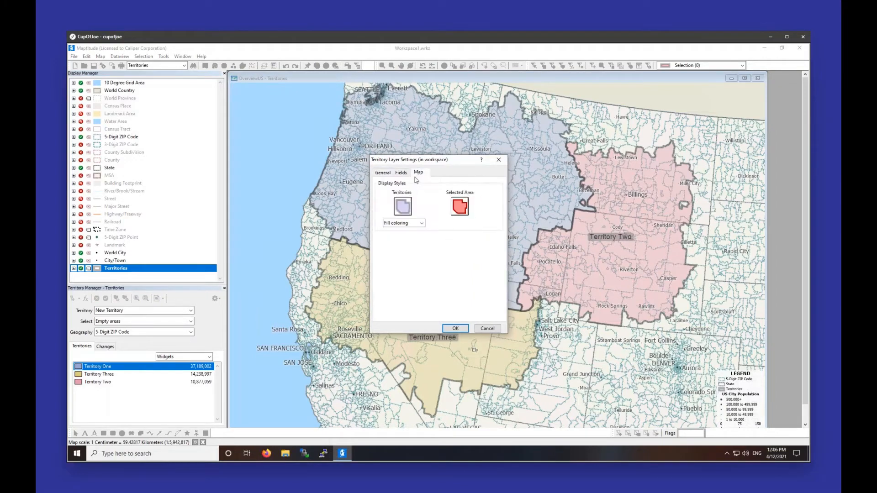
Set the territories' display style to Border coloring and apply it
{"action": "left_click", "coordinate": [416, 223]}
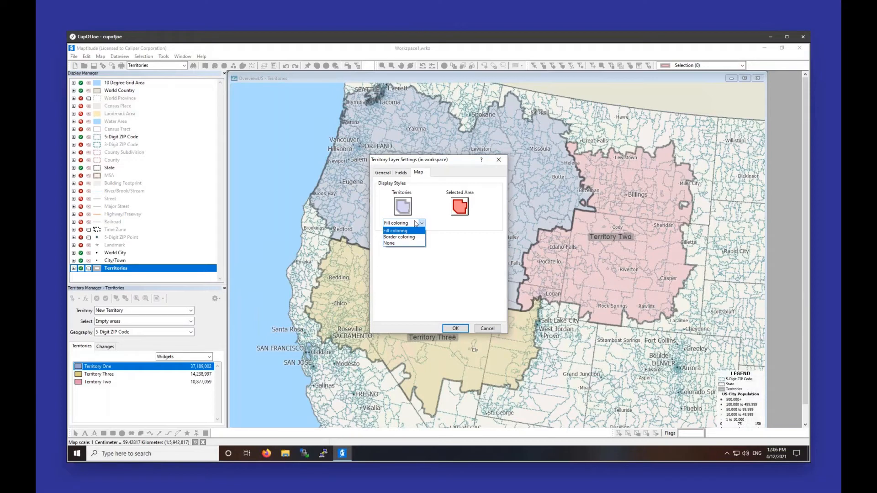
{"action": "left_click", "coordinate": [411, 237]}
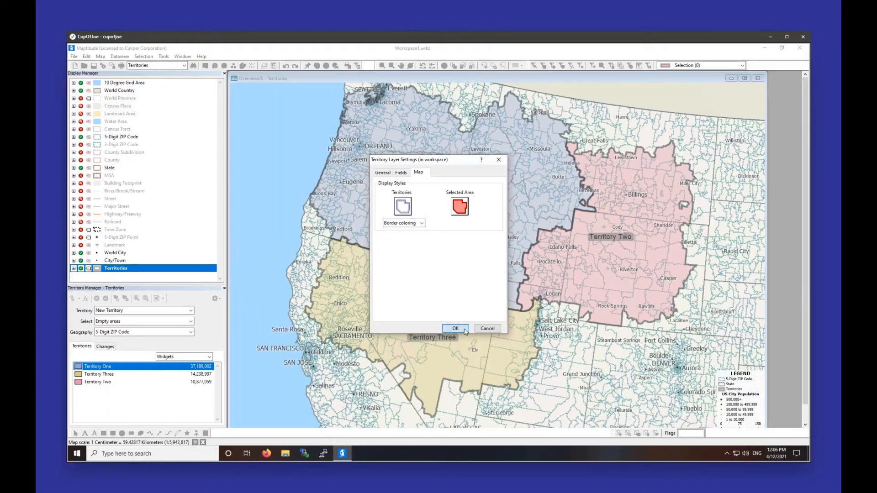
{"action": "left_click", "coordinate": [455, 329]}
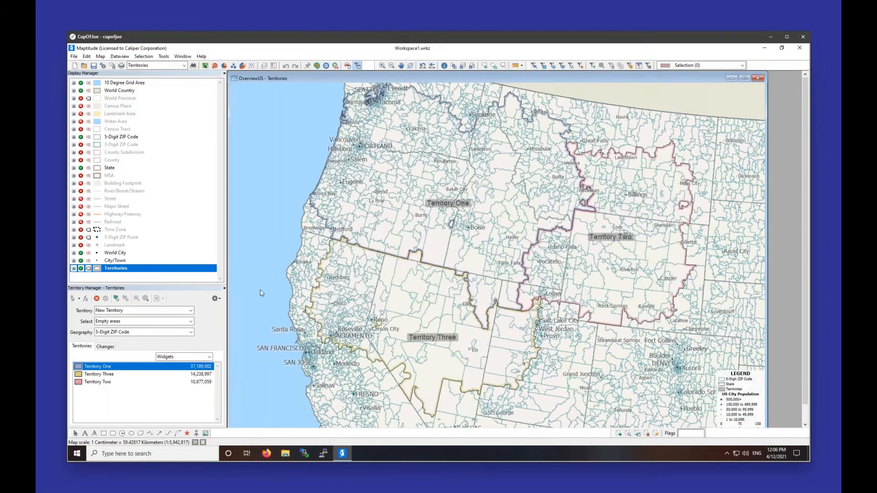
Set the territories' display style back to Fill coloring in the territory layer settings
{"action": "left_click", "coordinate": [215, 300]}
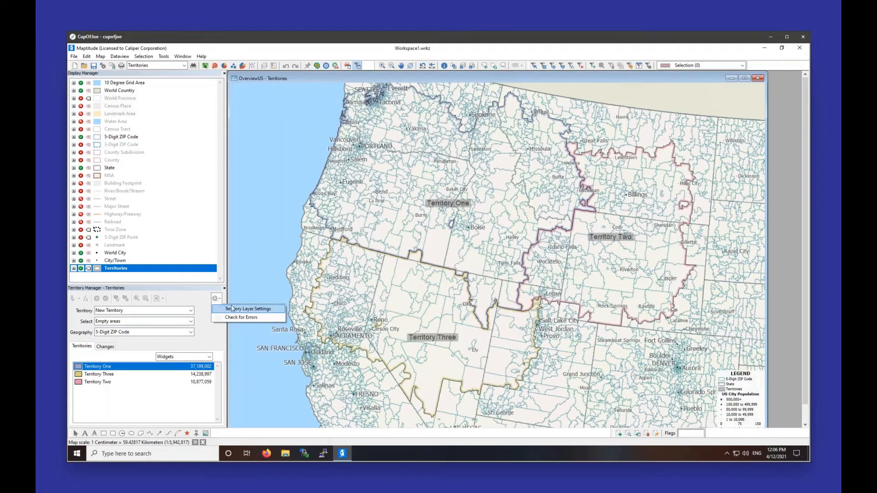
{"action": "left_click", "coordinate": [238, 312]}
{"action": "left_click", "coordinate": [417, 173]}
{"action": "left_click", "coordinate": [403, 222]}
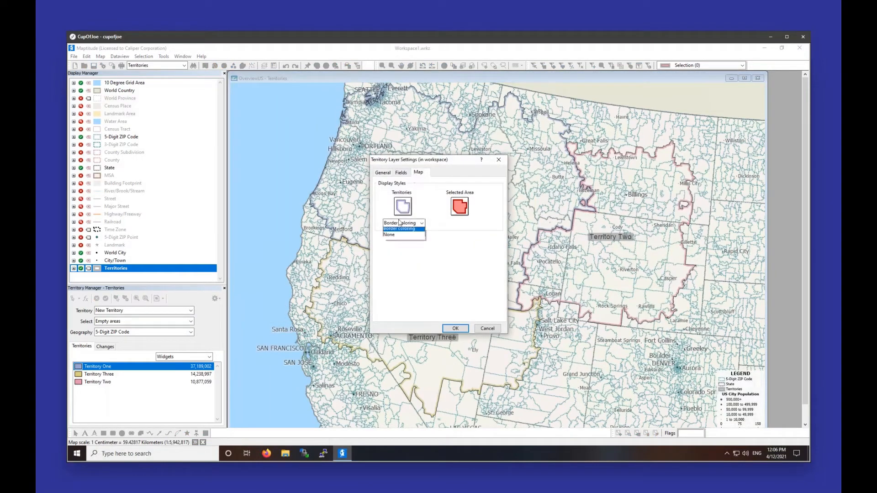
{"action": "left_click", "coordinate": [400, 230]}
{"action": "left_click", "coordinate": [455, 329]}
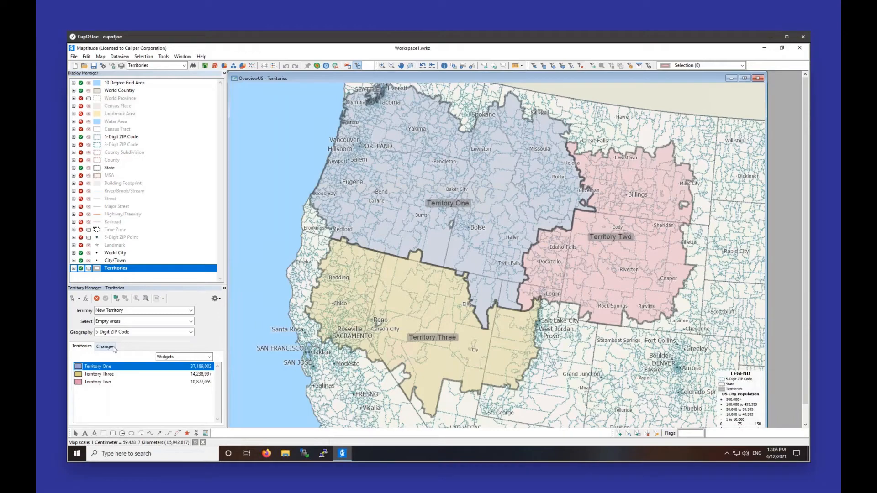
Make Territory Two the working territory in the Territory Manager
{"action": "scroll", "coordinate": [561, 278], "scroll_direction": "up", "scroll_amount": 1}
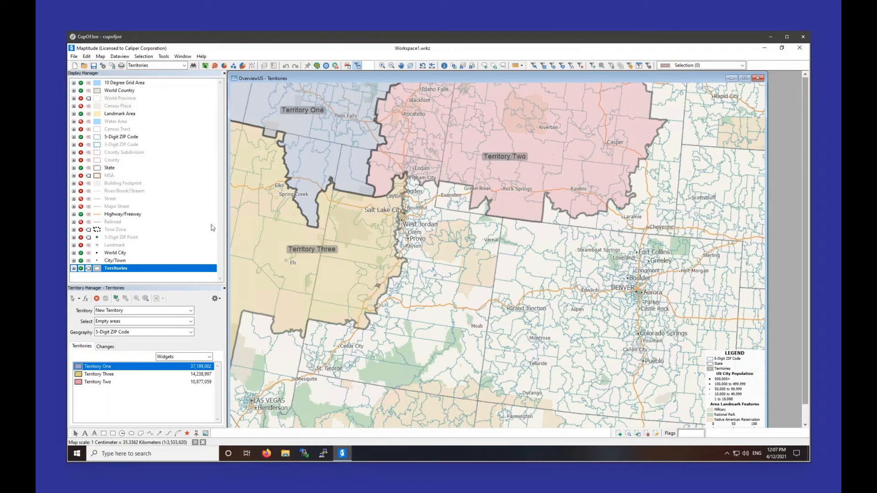
{"action": "left_click", "coordinate": [105, 313]}
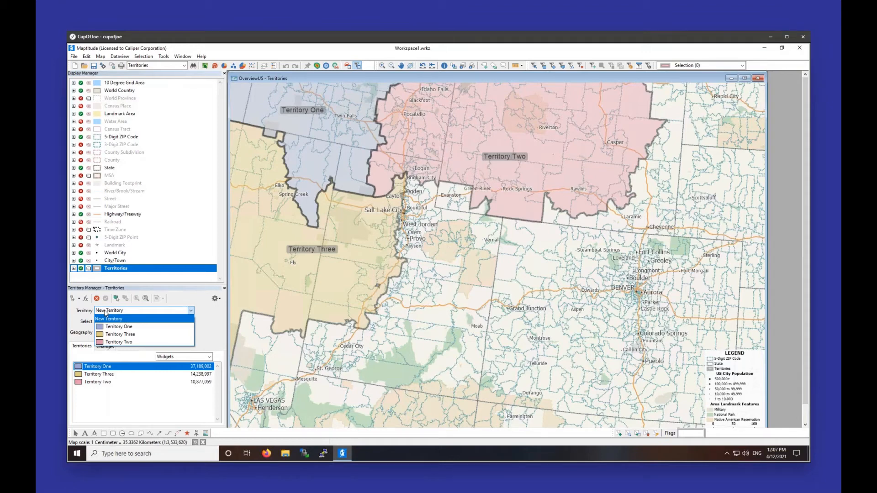
{"action": "left_click", "coordinate": [113, 343]}
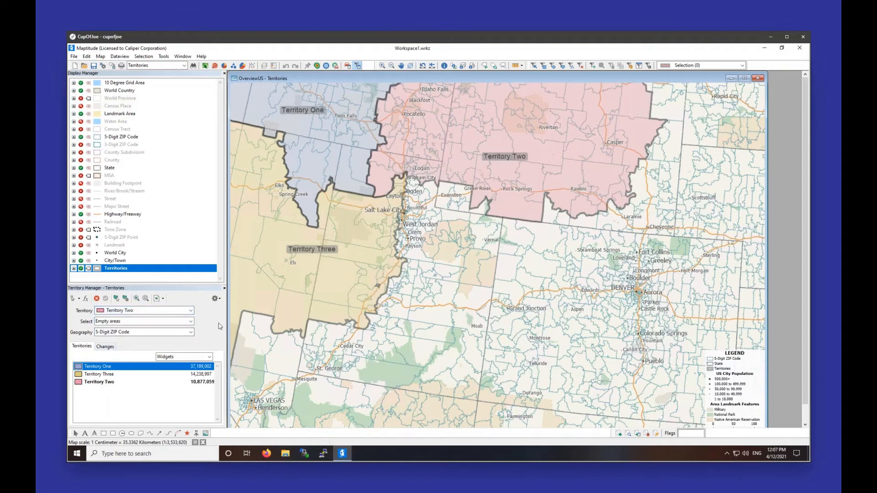
Review the selection and geography options, keeping Empty areas as the selection method and 5-Digit ZIP Code as the geography
{"action": "left_click", "coordinate": [173, 322]}
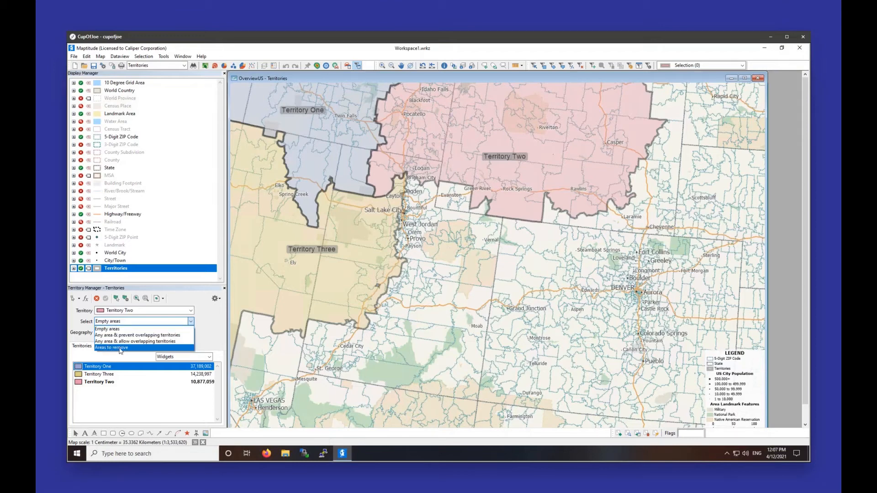
{"action": "left_click", "coordinate": [118, 330]}
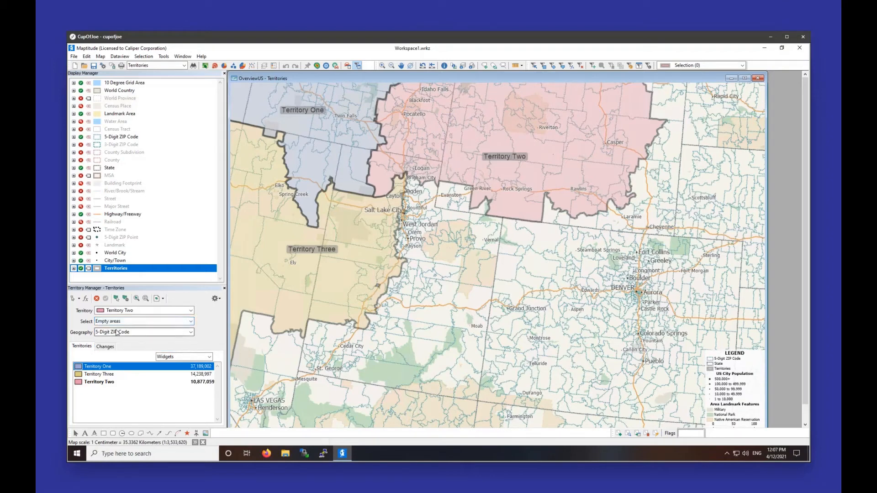
{"action": "left_click", "coordinate": [118, 332]}
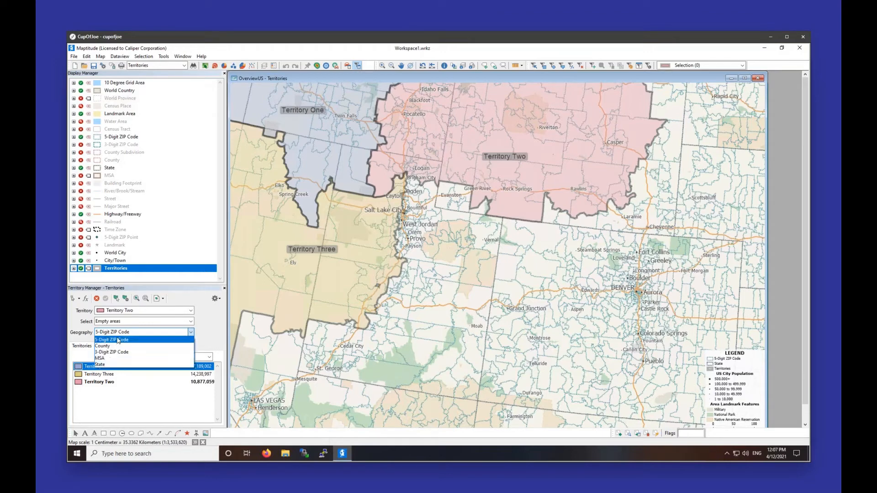
{"action": "left_click", "coordinate": [117, 340]}
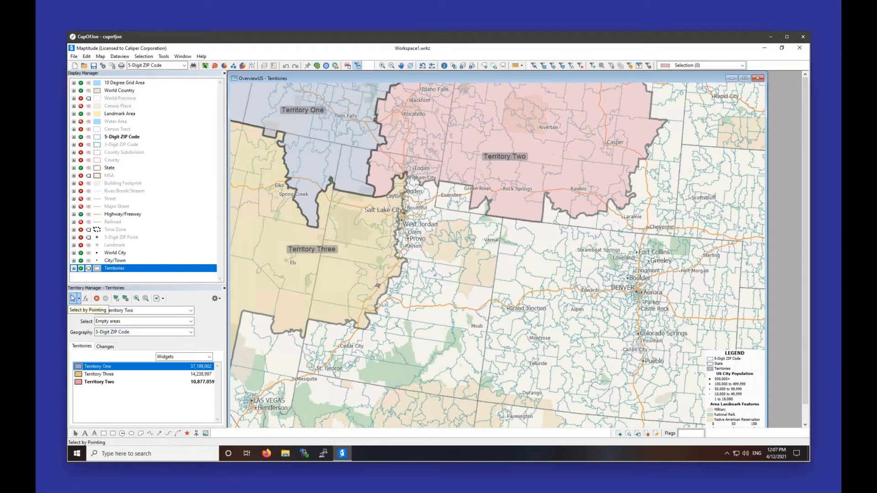
Select the unassigned 5-Digit ZIP Codes around Evanston, below Territory Two's southern edge, by pointing at them on the map
{"action": "left_click", "coordinate": [73, 299]}
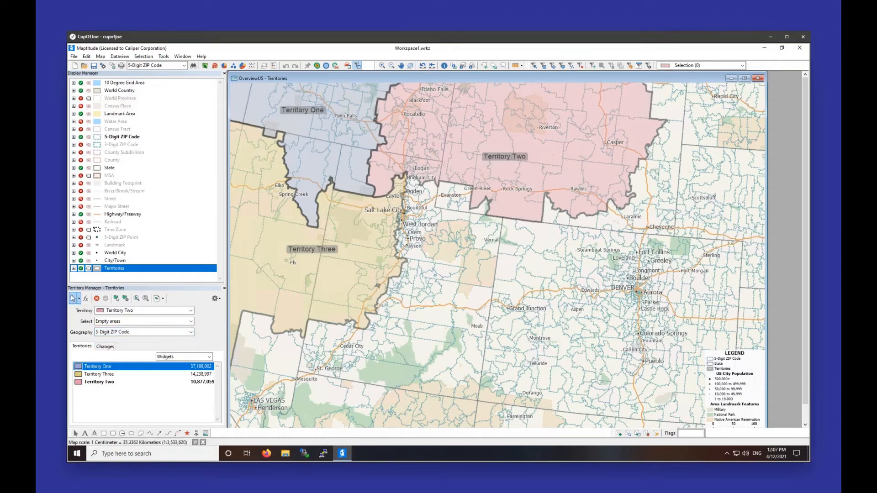
{"action": "left_click", "coordinate": [456, 194]}
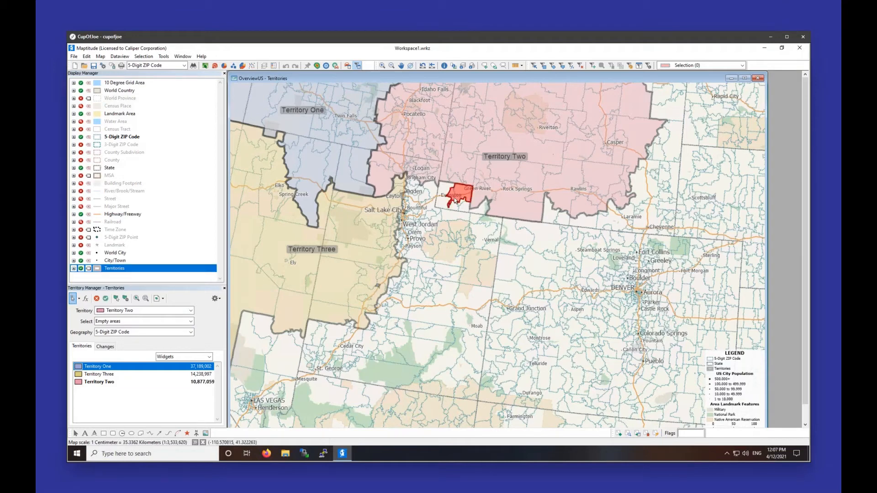
{"action": "left_click", "coordinate": [459, 208]}
{"action": "left_click", "coordinate": [462, 210]}
{"action": "left_click", "coordinate": [456, 205]}
{"action": "left_click", "coordinate": [477, 210]}
{"action": "left_click", "coordinate": [488, 221]}
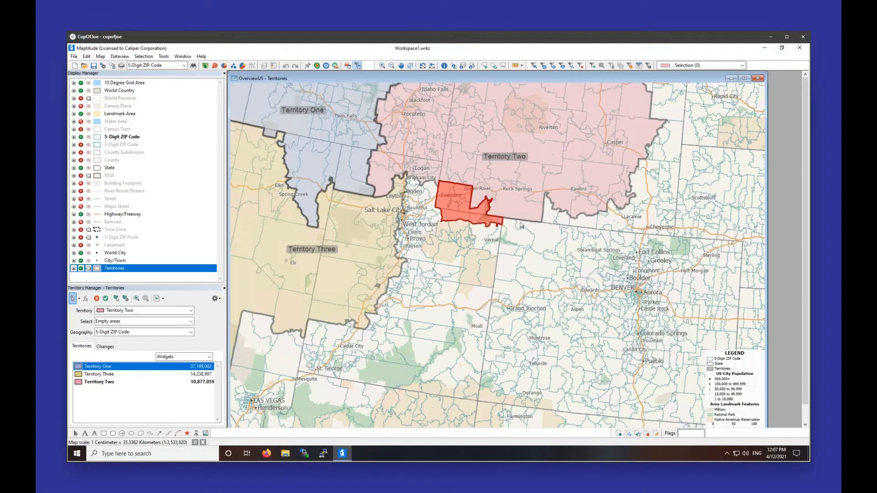
Extend the selection with the unassigned ZIP Codes south of Rock Springs and Rawlins and those east of Ogden and Bountiful
{"action": "left_click", "coordinate": [539, 233]}
{"action": "left_click", "coordinate": [532, 222]}
{"action": "left_click", "coordinate": [550, 209]}
{"action": "left_click", "coordinate": [563, 218]}
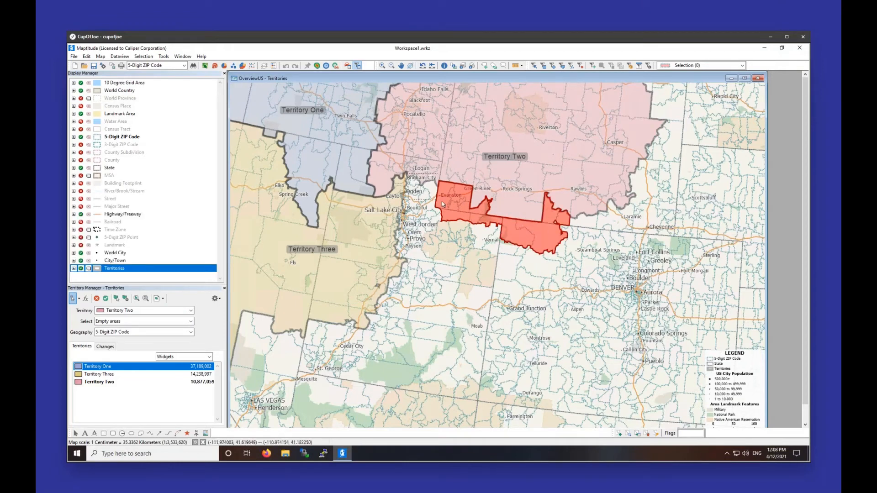
{"action": "left_click", "coordinate": [420, 204]}
{"action": "left_click", "coordinate": [421, 203]}
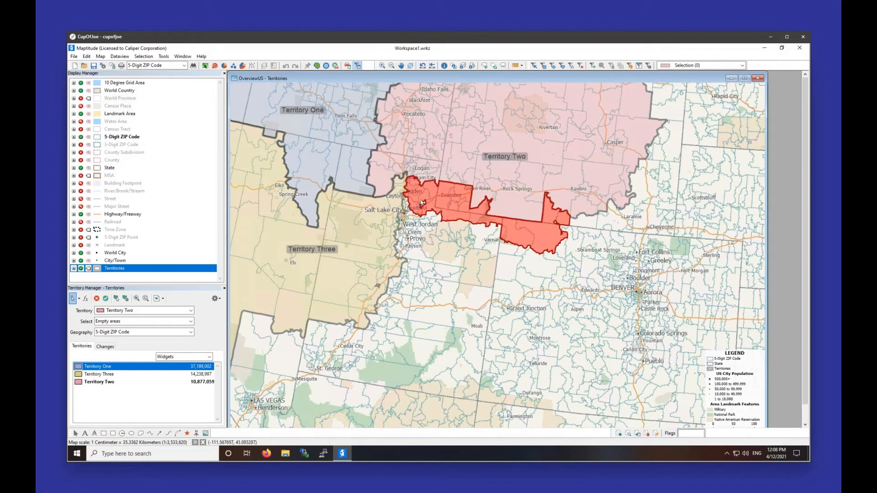
Add the unassigned ZIP Codes from Salt Lake City and Provo across to Steamboat Springs to the selection, using Select by Shape with a surrounding polygon
{"action": "left_click", "coordinate": [78, 299]}
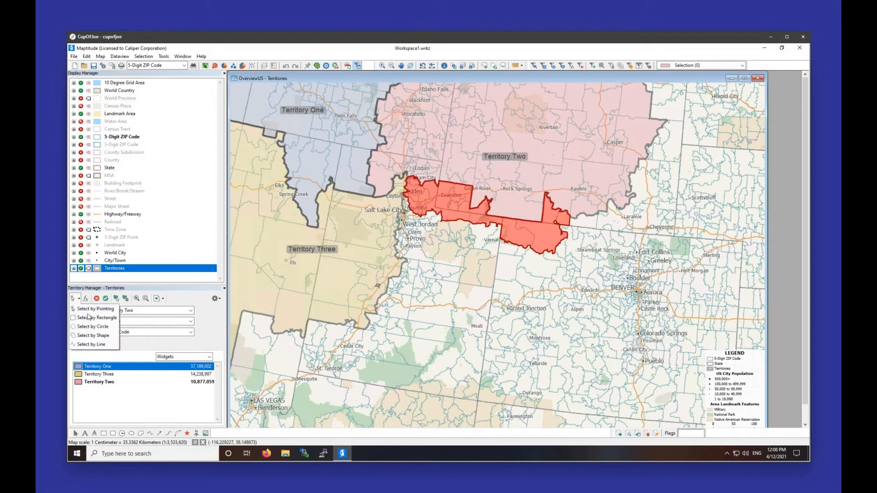
{"action": "left_click", "coordinate": [111, 309]}
{"action": "left_click", "coordinate": [383, 66]}
{"action": "left_click", "coordinate": [435, 207]}
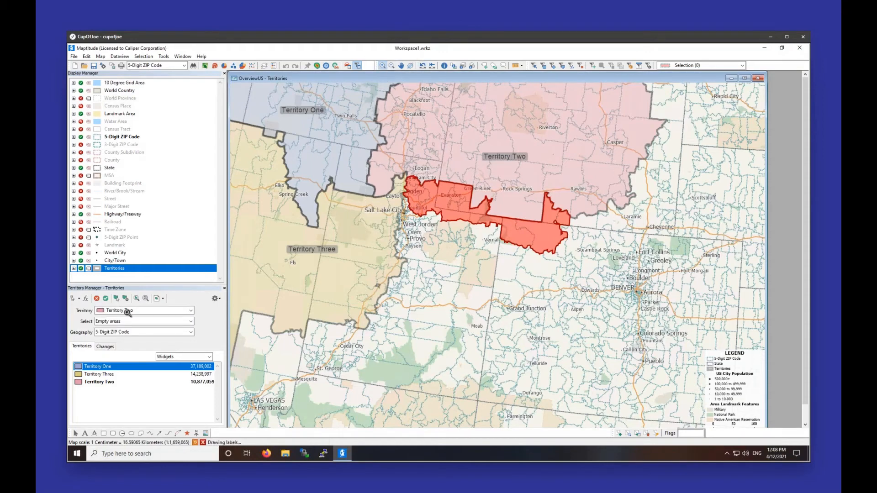
{"action": "left_click", "coordinate": [85, 298]}
{"action": "left_click", "coordinate": [524, 185]}
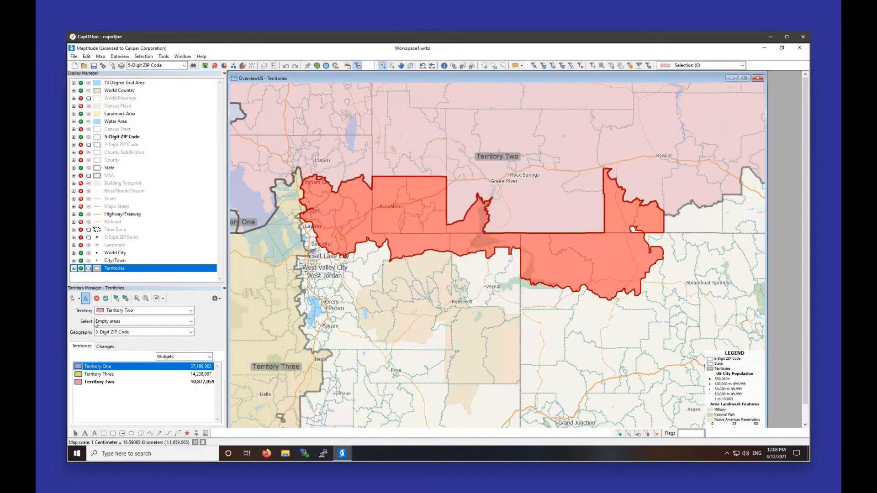
{"action": "left_click", "coordinate": [78, 299]}
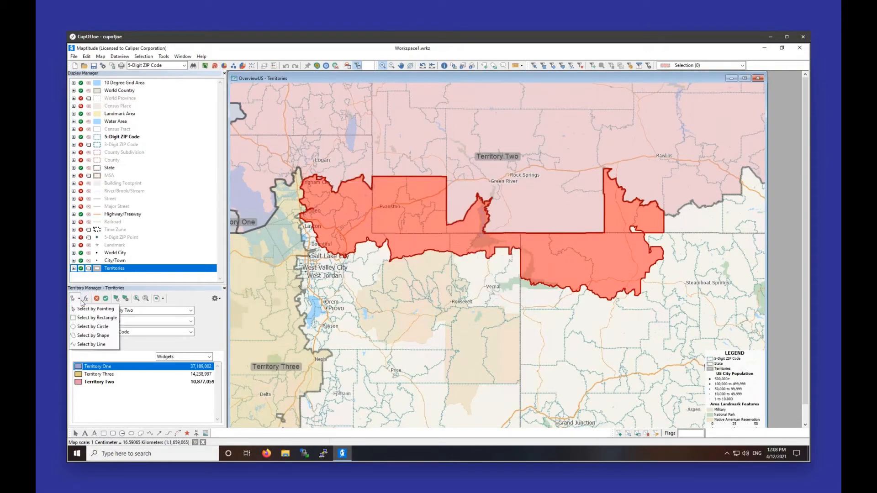
{"action": "left_click", "coordinate": [83, 336]}
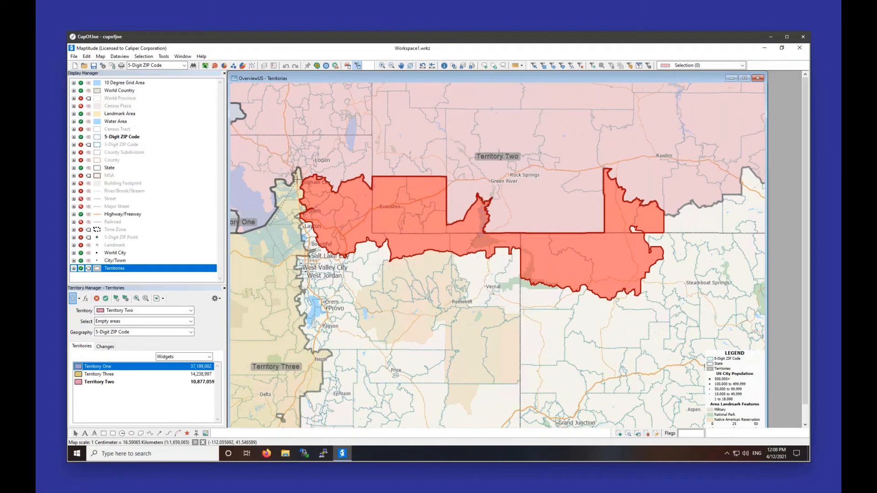
{"action": "left_click", "coordinate": [633, 184]}
{"action": "left_click", "coordinate": [745, 218]}
{"action": "left_click", "coordinate": [695, 309]}
{"action": "left_click", "coordinate": [475, 355]}
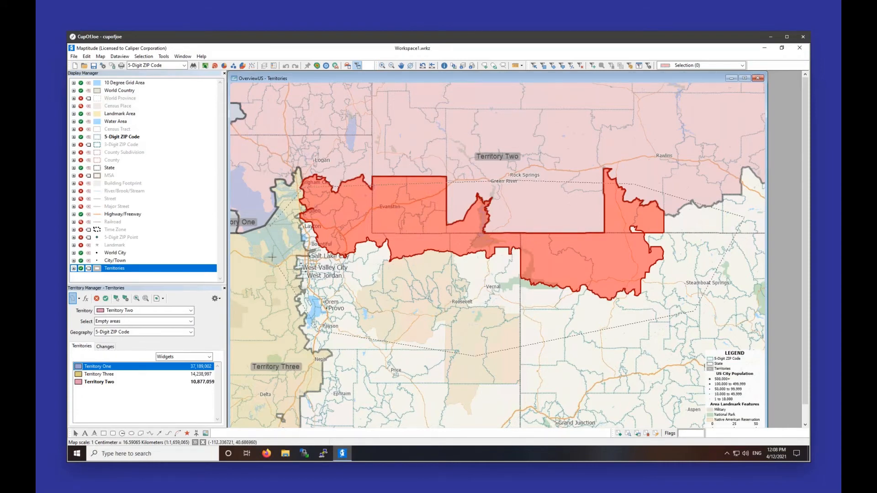
{"action": "double_click", "coordinate": [268, 237]}
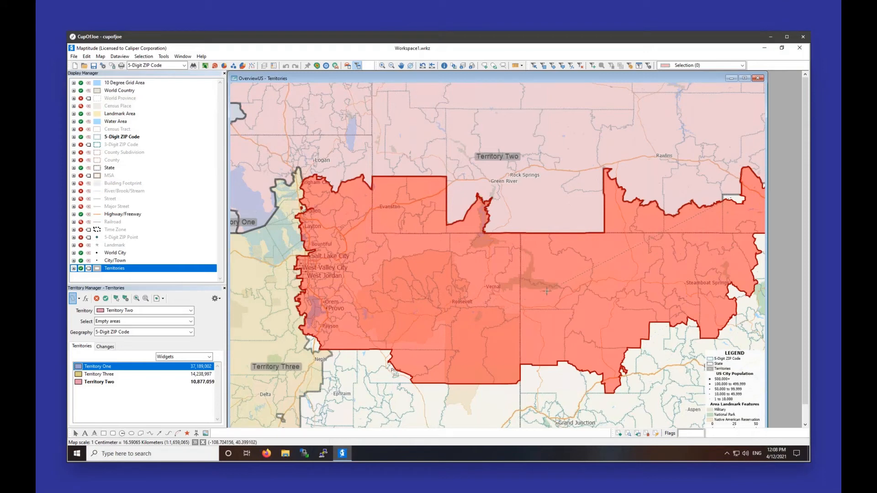
Fill the remaining small gaps in the selection using Select by Pointing and commit the selected ZIP Codes to Territory Two
{"action": "left_click", "coordinate": [120, 311]}
{"action": "left_click", "coordinate": [120, 330]}
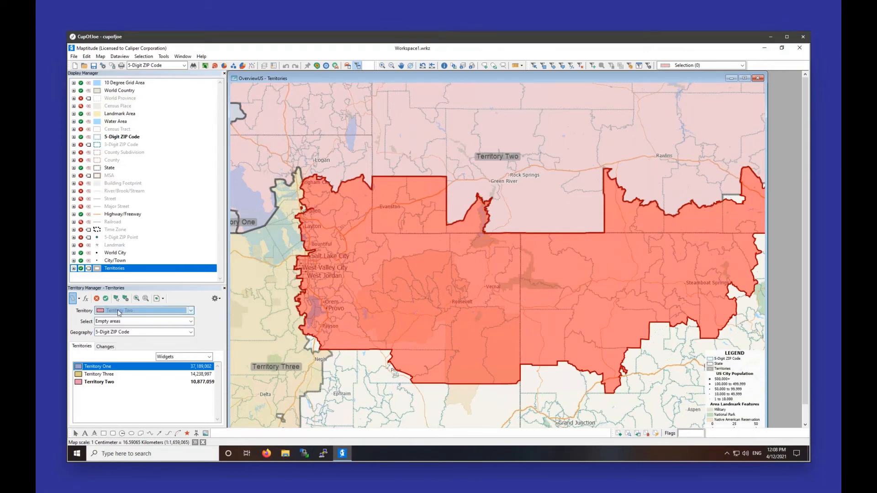
{"action": "left_click", "coordinate": [79, 298]}
{"action": "left_click", "coordinate": [82, 308]}
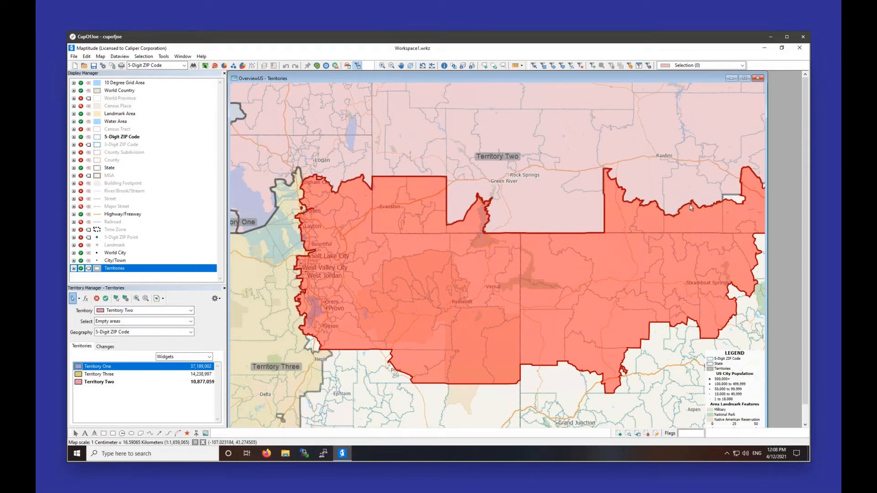
{"action": "left_click", "coordinate": [310, 341]}
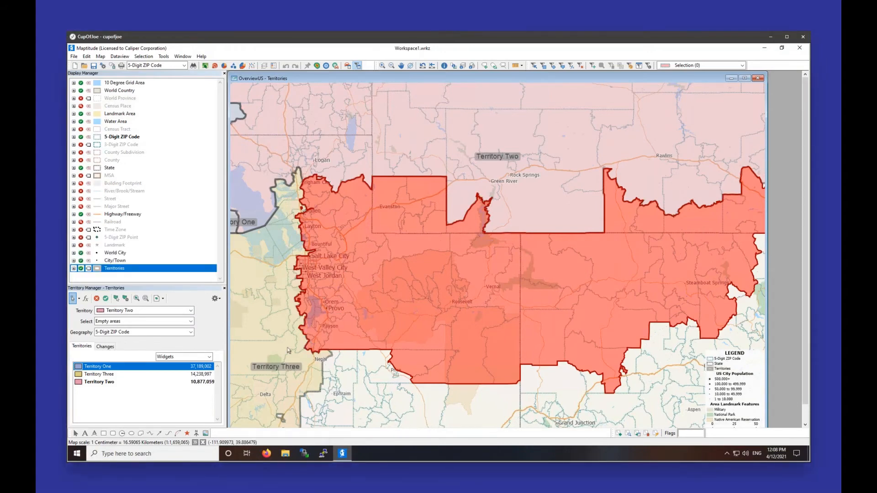
{"action": "left_click", "coordinate": [106, 299]}
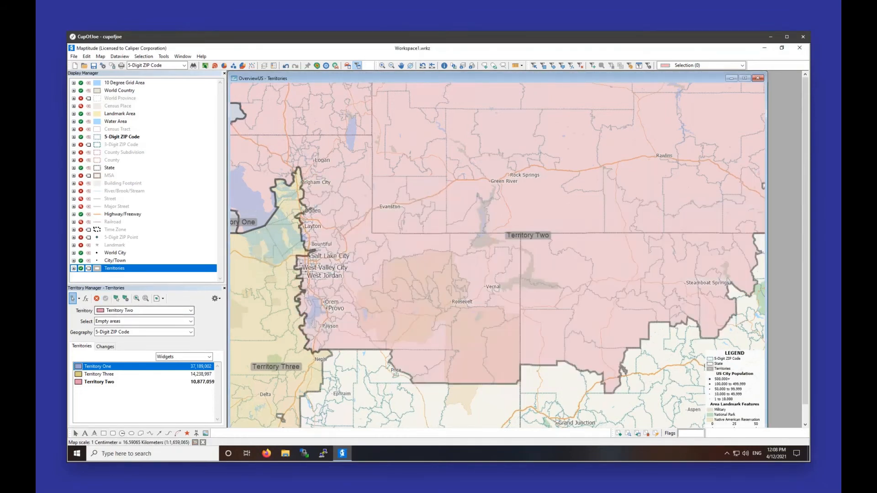
Select a few unassigned ZIP Codes around Price for Territory Two and cancel the pending change
{"action": "left_click", "coordinate": [365, 388]}
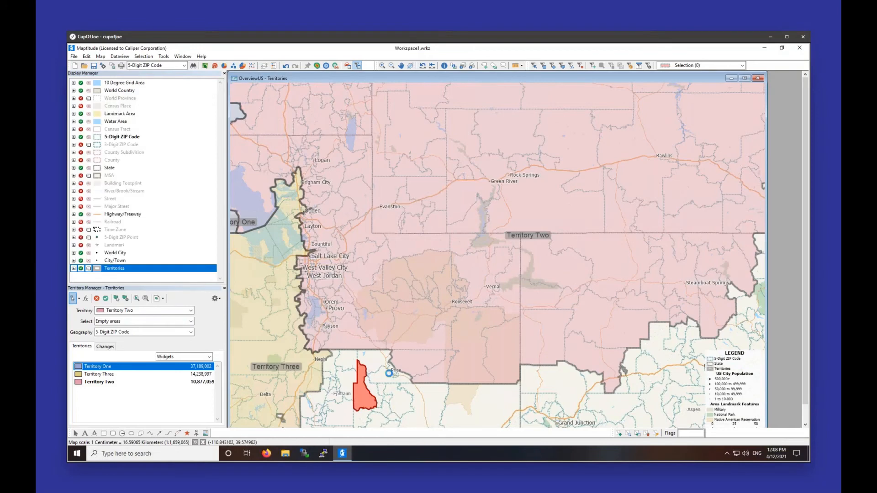
{"action": "left_click", "coordinate": [390, 374]}
{"action": "left_click", "coordinate": [374, 361]}
{"action": "left_click", "coordinate": [374, 391]}
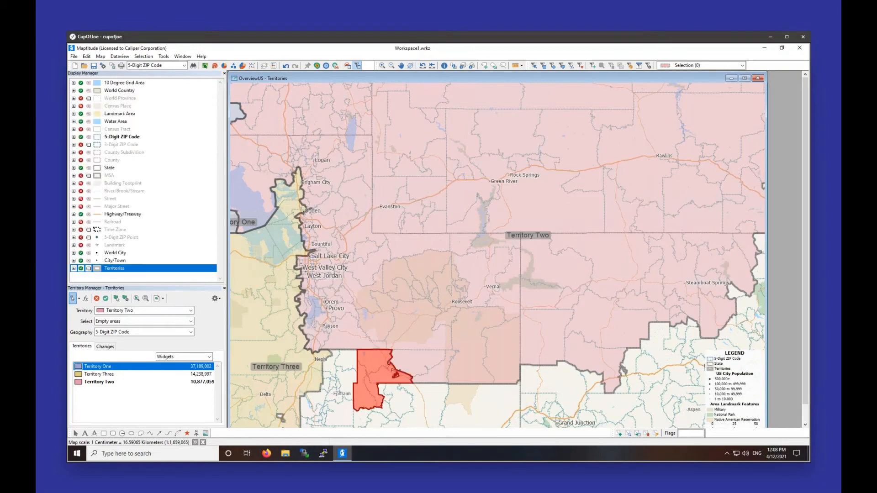
{"action": "left_click", "coordinate": [97, 299]}
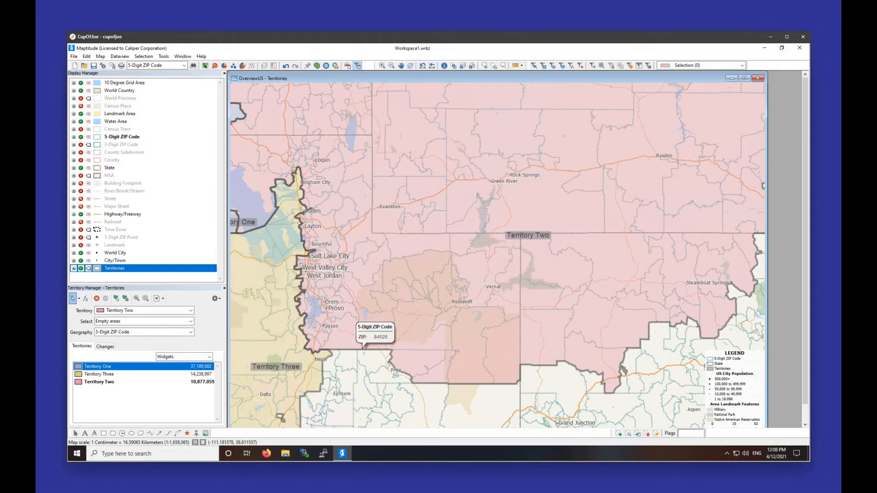
Reassign Territory Three's ZIP Codes west of Ogden and Layton to Territory Two, with the selection method set to Any area & prevent overlapping territories
{"action": "left_click", "coordinate": [171, 322]}
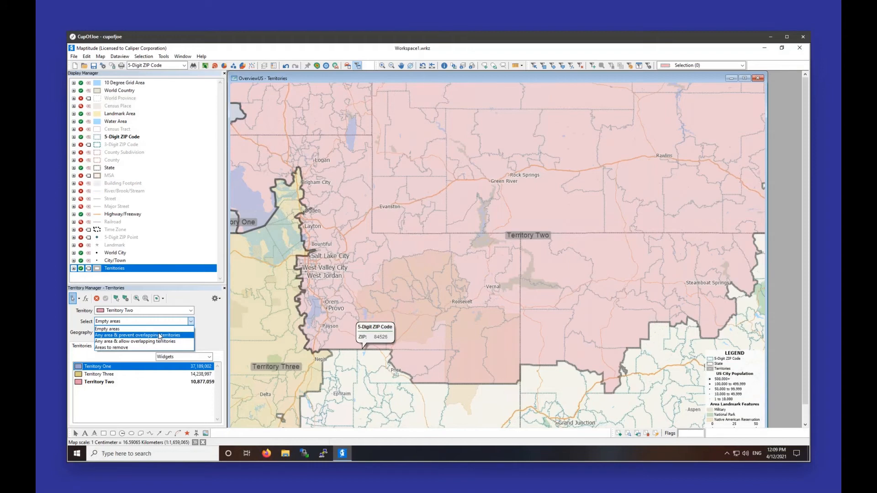
{"action": "left_click", "coordinate": [159, 335]}
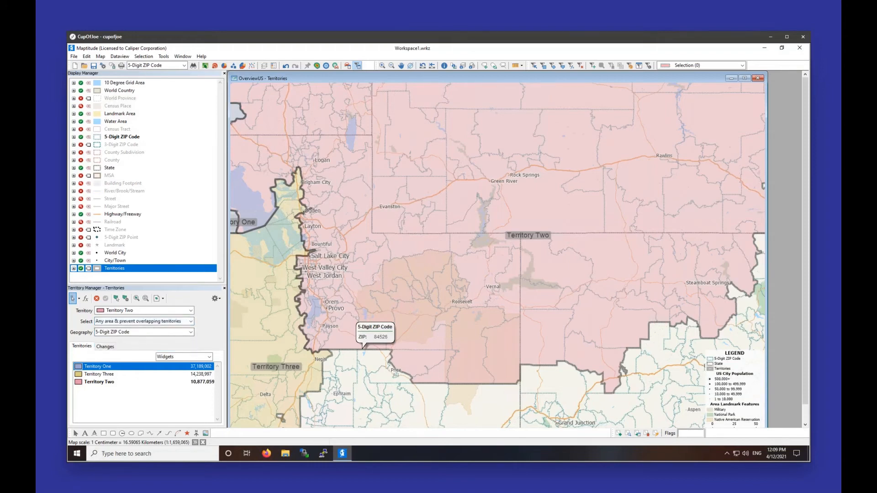
{"action": "left_click", "coordinate": [383, 65]}
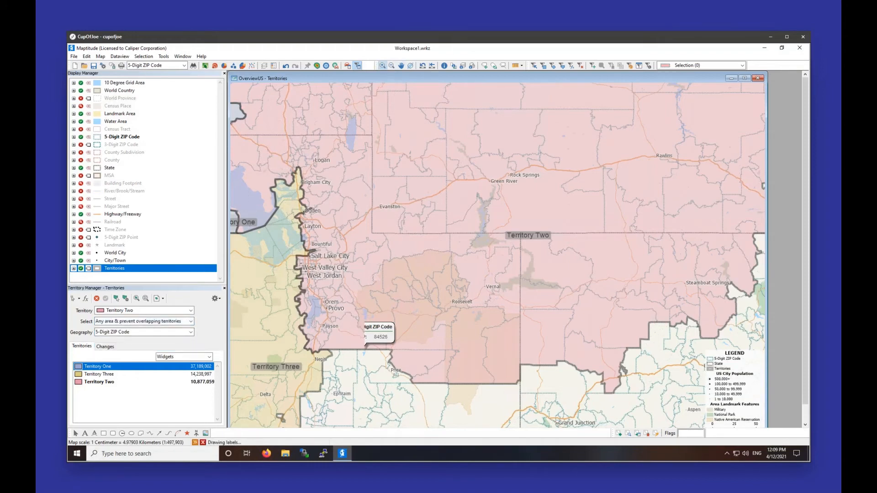
{"action": "left_click_drag", "start_coordinate": [281, 167], "coordinate": [322, 271]}
{"action": "left_click", "coordinate": [72, 300]}
{"action": "mouse_move", "coordinate": [470, 132]}
{"action": "left_mouse_down"}
{"action": "mouse_move", "coordinate": [484, 174]}
{"action": "mouse_move", "coordinate": [456, 237]}
{"action": "mouse_move", "coordinate": [525, 235]}
{"action": "mouse_move", "coordinate": [487, 257]}
{"action": "mouse_move", "coordinate": [505, 269]}
{"action": "mouse_move", "coordinate": [409, 379]}
{"action": "left_mouse_up"}
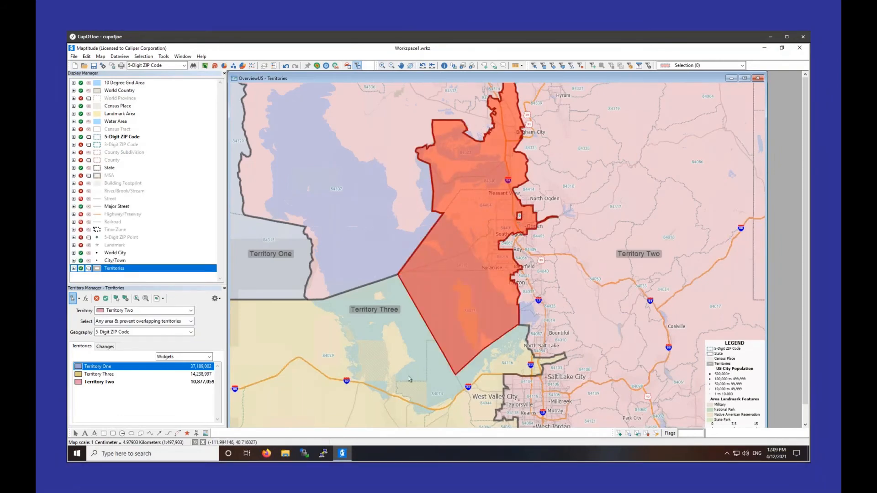
{"action": "left_click", "coordinate": [105, 299]}
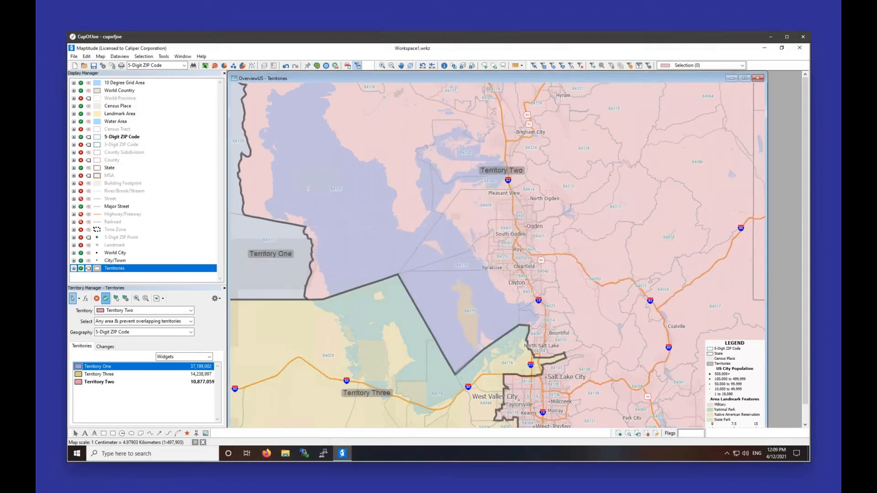
Reassign Territory Three's ZIP Codes west of West Valley City and Eagle Mountain to Territory Two, reviewing the pending Widgets changes before committing
{"action": "left_click_drag", "start_coordinate": [521, 355], "coordinate": [480, 165]}
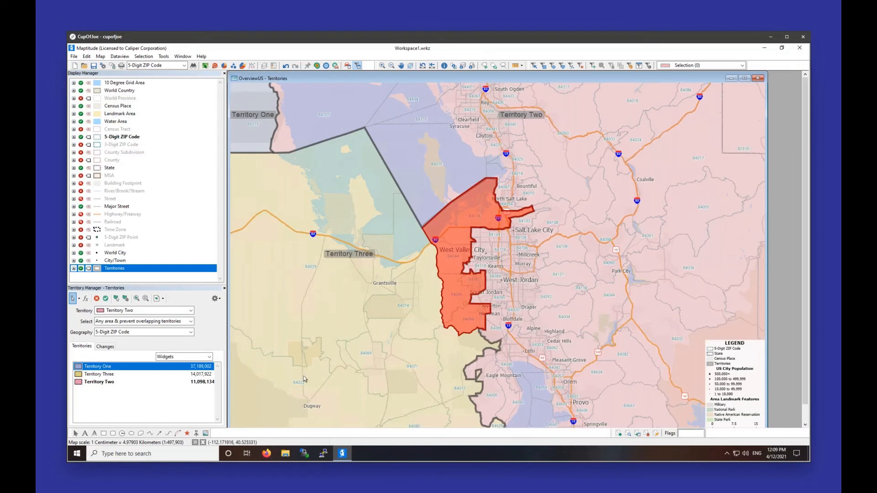
{"action": "left_click", "coordinate": [106, 347]}
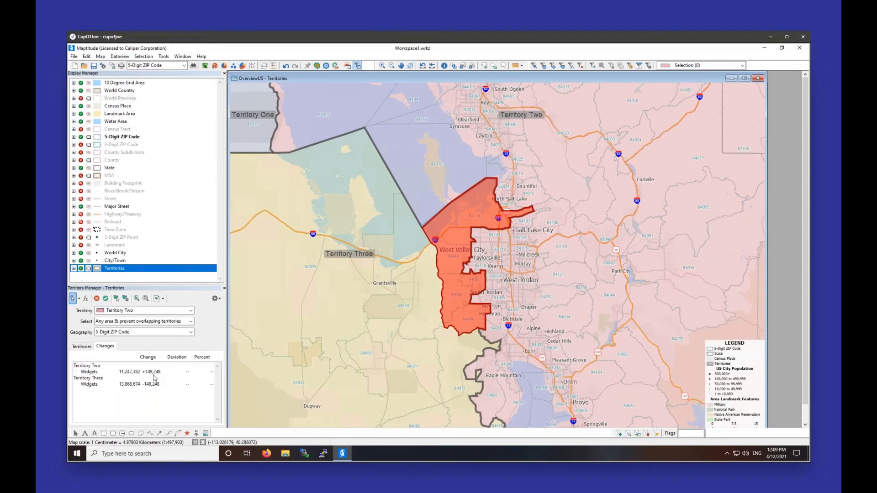
{"action": "left_click", "coordinate": [407, 311]}
{"action": "left_click", "coordinate": [408, 332]}
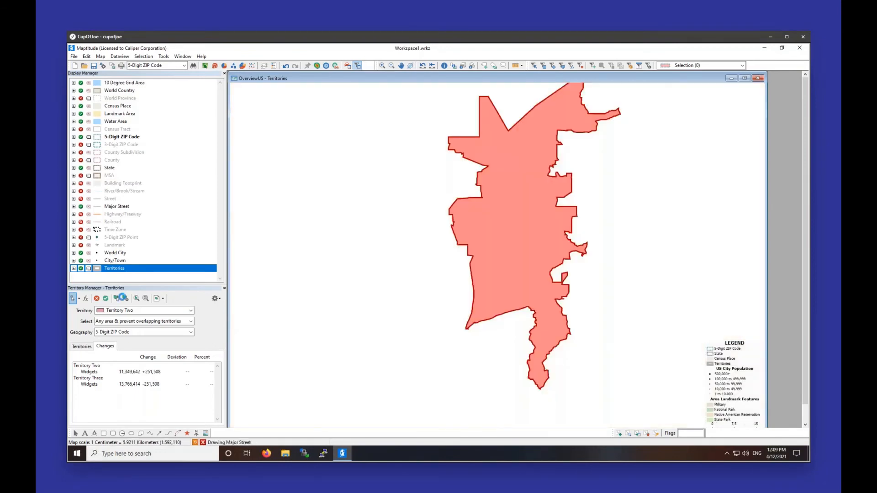
{"action": "left_click", "coordinate": [105, 298]}
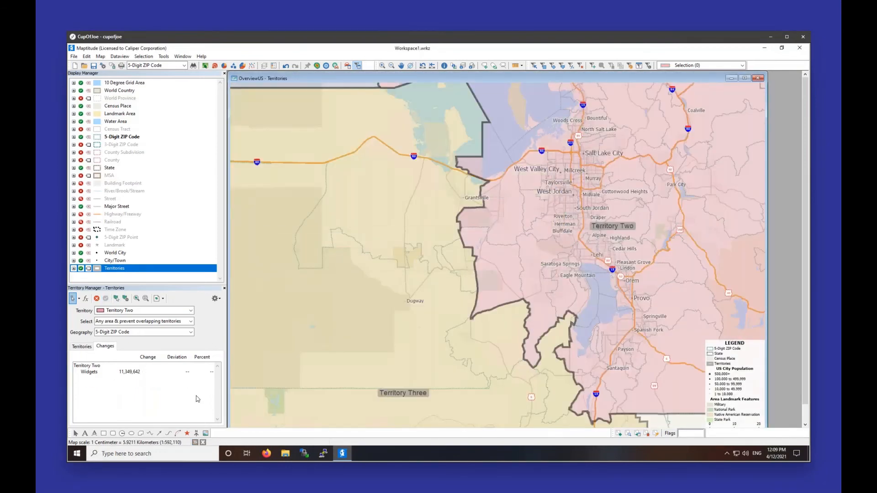
{"action": "left_click", "coordinate": [83, 347]}
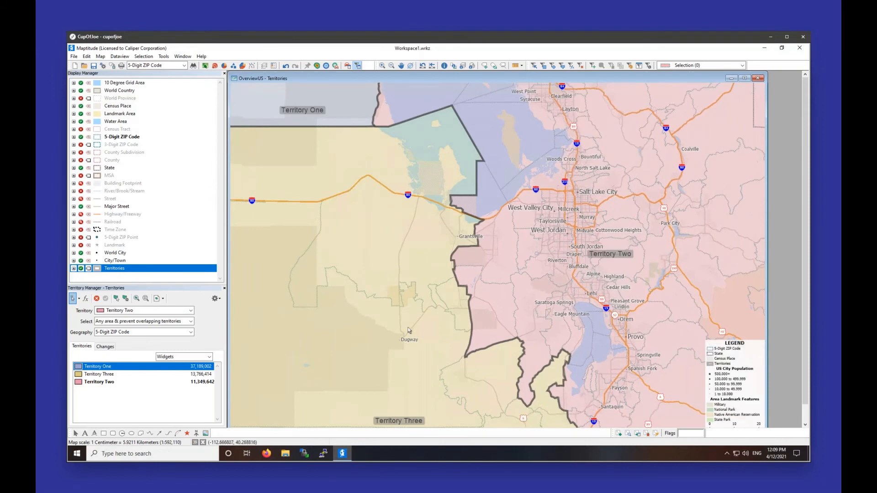
Remove the ZIP Codes along Territory Two's western edge, from West Valley City to Eagle Mountain, using the Areas to remove selection method
{"action": "left_click", "coordinate": [178, 312]}
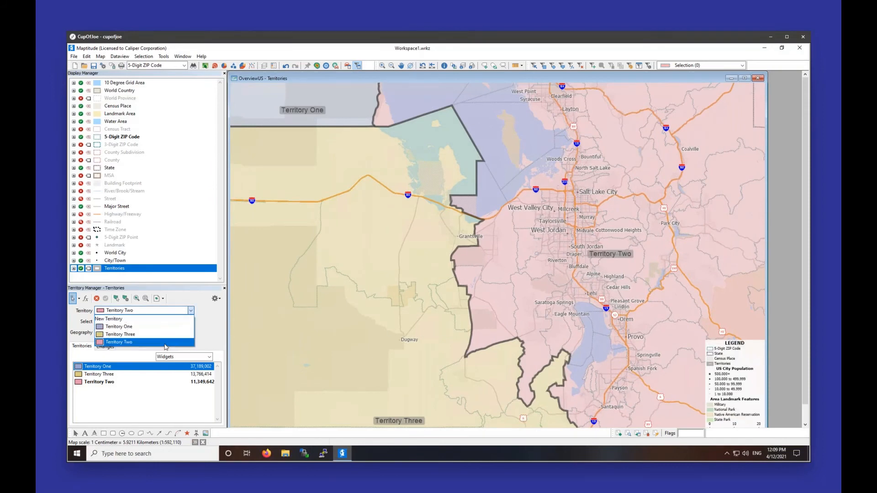
{"action": "left_click", "coordinate": [165, 342]}
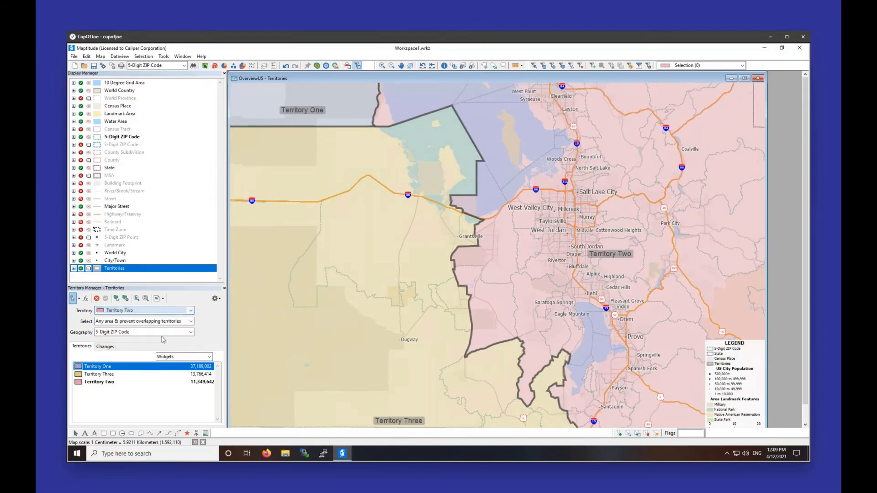
{"action": "left_click", "coordinate": [142, 324]}
{"action": "left_click", "coordinate": [126, 348]}
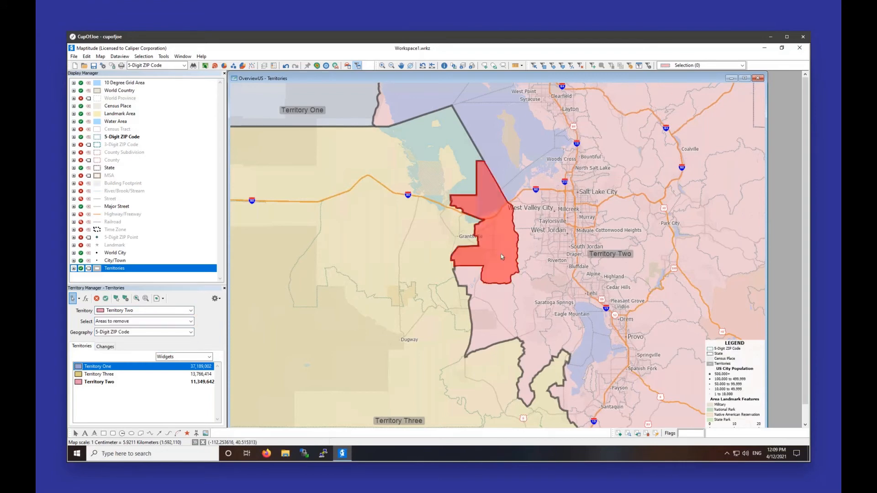
{"action": "mouse_move", "coordinate": [510, 243]}
{"action": "left_mouse_down"}
{"action": "mouse_move", "coordinate": [525, 237]}
{"action": "mouse_move", "coordinate": [516, 210]}
{"action": "mouse_move", "coordinate": [527, 182]}
{"action": "mouse_move", "coordinate": [524, 278]}
{"action": "mouse_move", "coordinate": [539, 347]}
{"action": "left_mouse_up"}
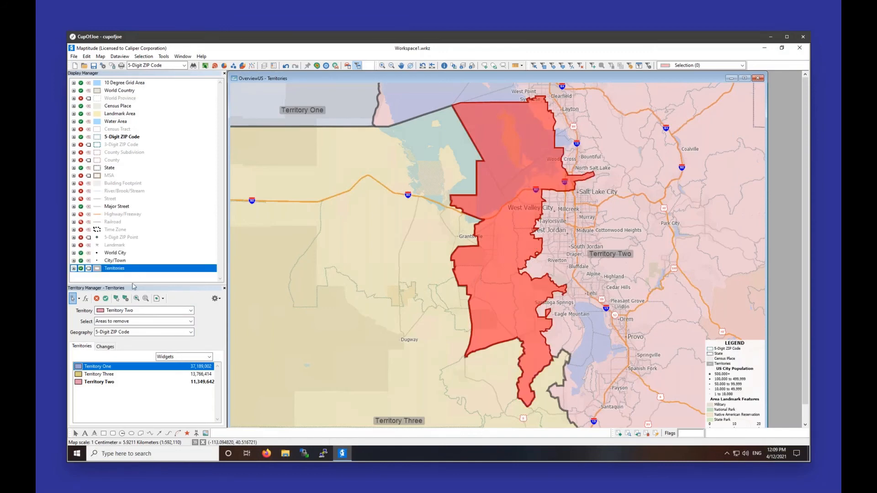
{"action": "left_click", "coordinate": [106, 298]}
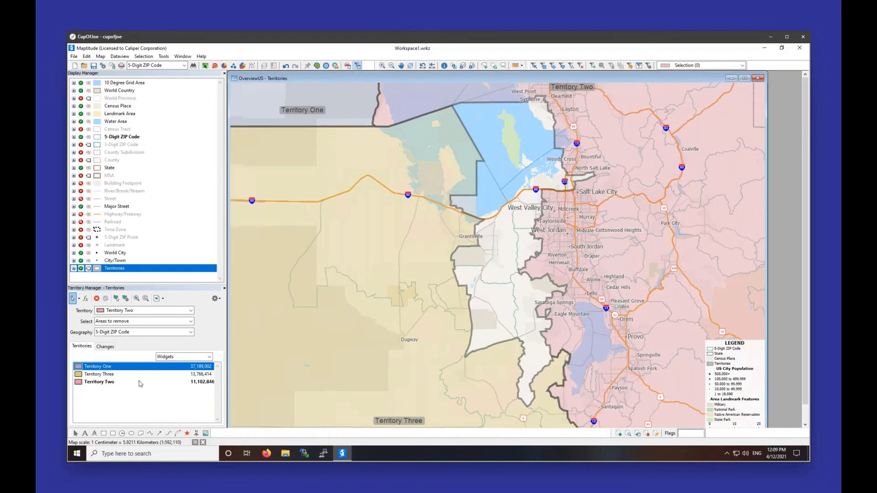
Assign the unassigned ZIP Codes from West Valley City south past Eagle Mountain to Territory Three, using the Empty areas selection method
{"action": "left_click", "coordinate": [115, 313]}
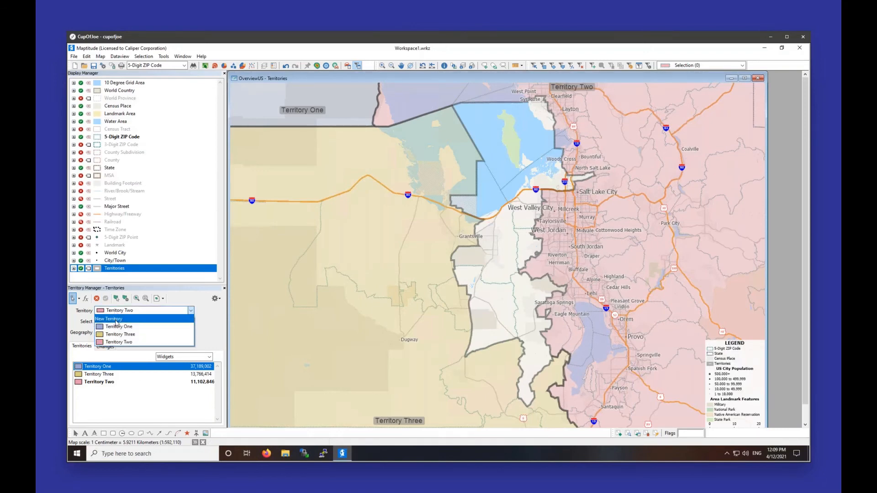
{"action": "left_click", "coordinate": [106, 336]}
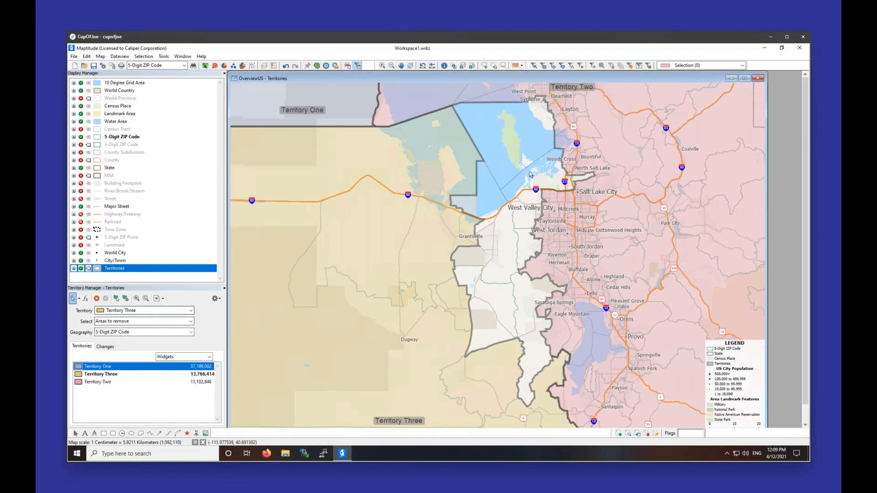
{"action": "left_click", "coordinate": [137, 321]}
{"action": "left_click", "coordinate": [129, 325]}
{"action": "left_click", "coordinate": [129, 323]}
{"action": "left_click", "coordinate": [114, 329]}
{"action": "left_click", "coordinate": [87, 298]}
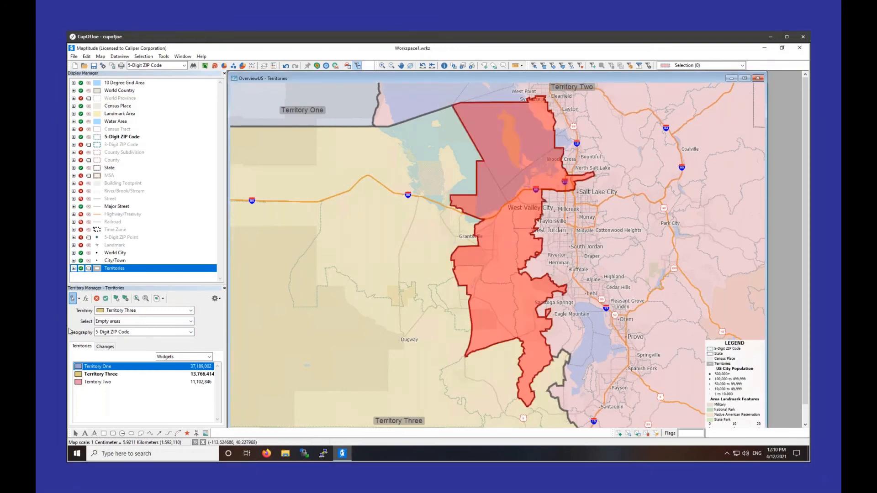
{"action": "left_click", "coordinate": [106, 298]}
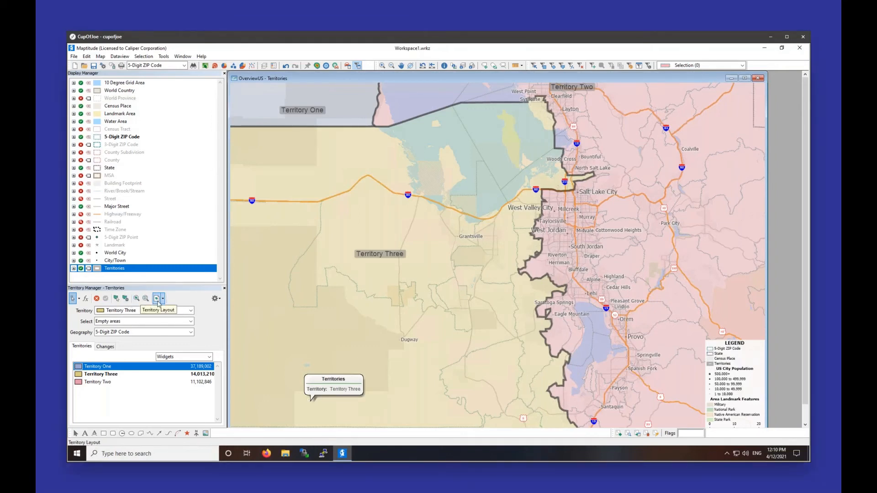
Make Territory Two the working territory, and open its settings and close them without changes
{"action": "left_click", "coordinate": [117, 299]}
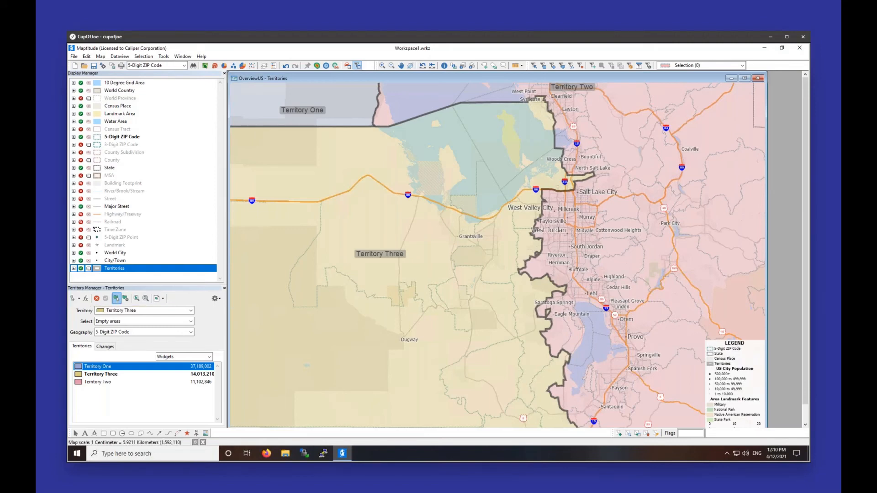
{"action": "scroll", "coordinate": [143, 311], "scroll_direction": "down", "scroll_amount": 1}
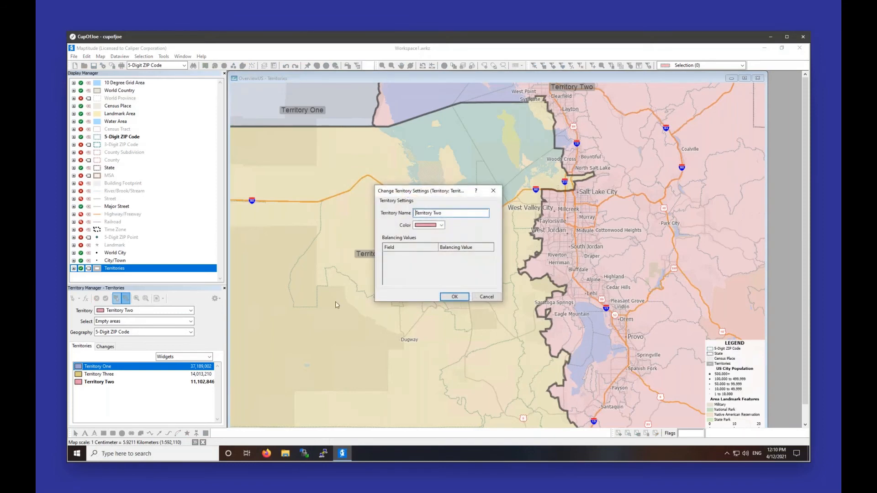
{"action": "left_click", "coordinate": [494, 190]}
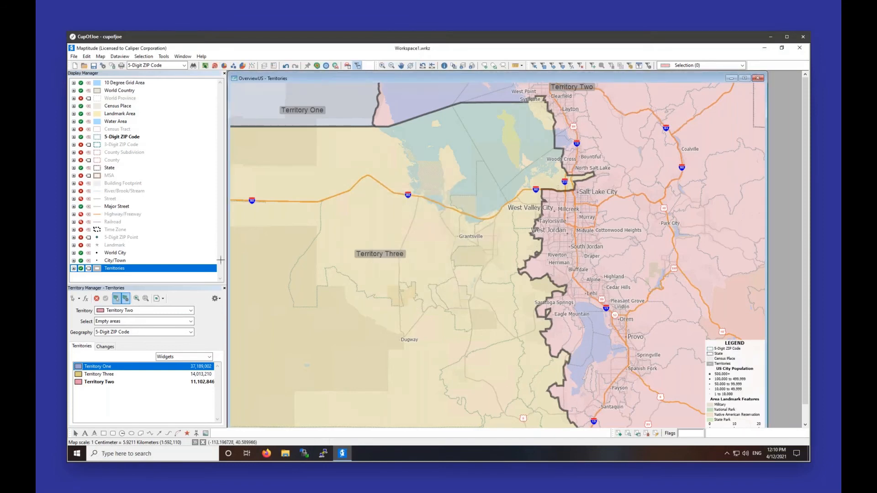
Export Territory One to an Excel workbook named Territory One.xlsx
{"action": "left_click", "coordinate": [137, 299]}
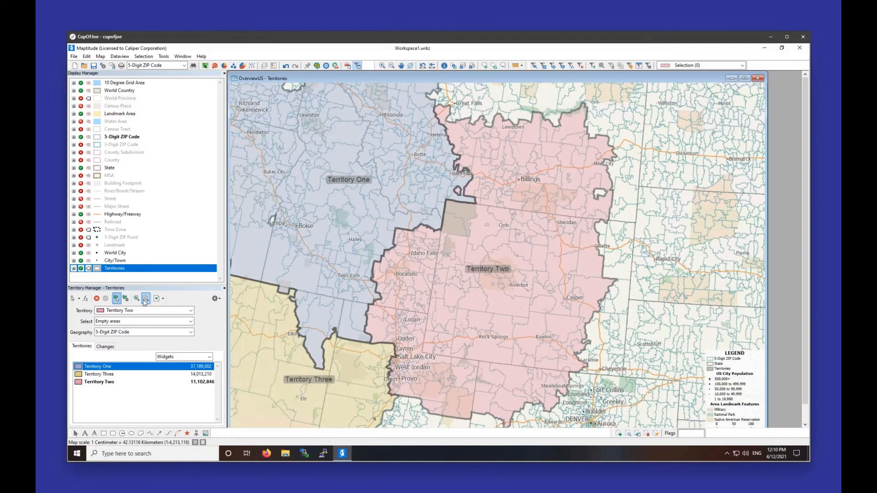
{"action": "left_click", "coordinate": [145, 299]}
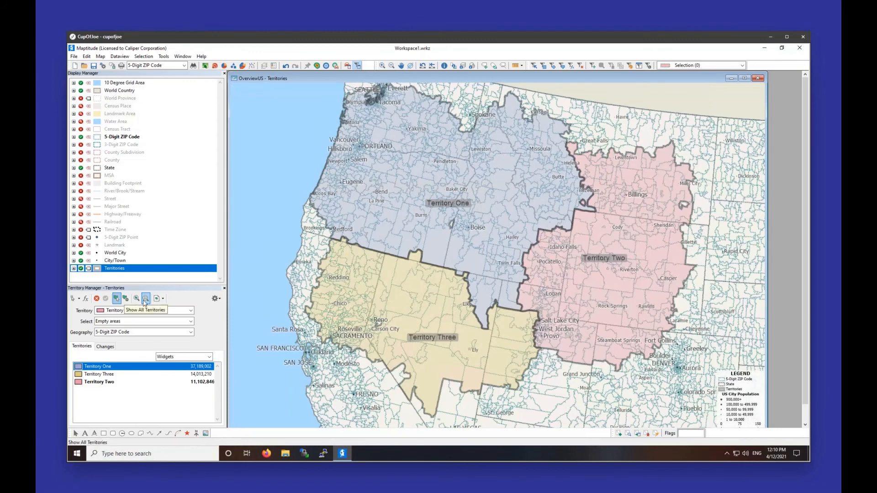
{"action": "right_click", "coordinate": [102, 369]}
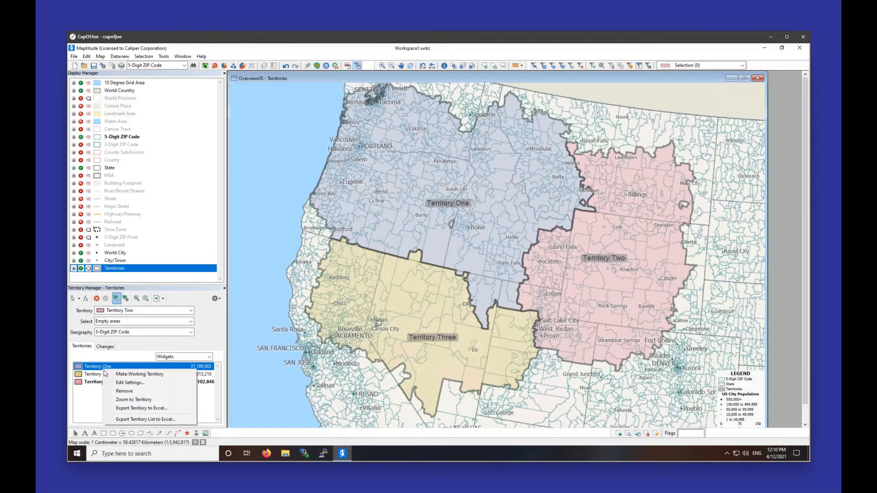
{"action": "left_click", "coordinate": [122, 409]}
{"action": "left_click", "coordinate": [653, 435]}
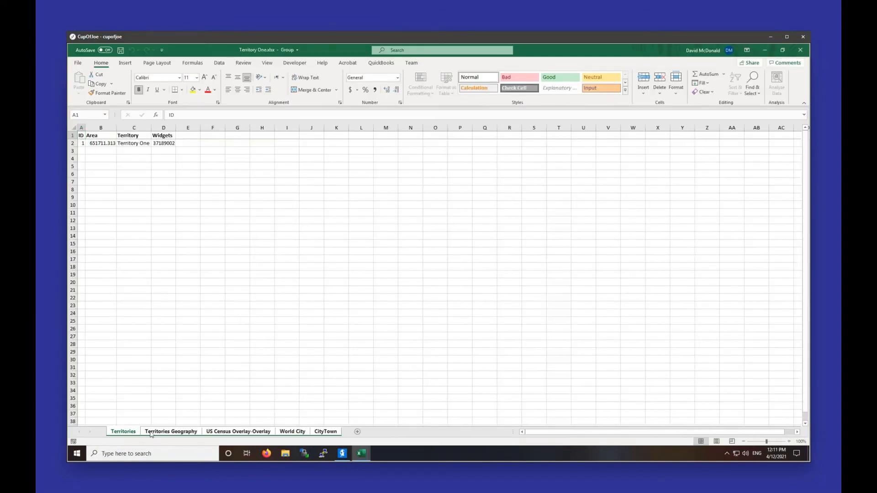
Review the Territories Geography, US Census Overlay, World City and CityTown sheets of the exported workbook, and close it
{"action": "left_click", "coordinate": [151, 433]}
{"action": "left_click", "coordinate": [123, 433]}
{"action": "left_click", "coordinate": [175, 431]}
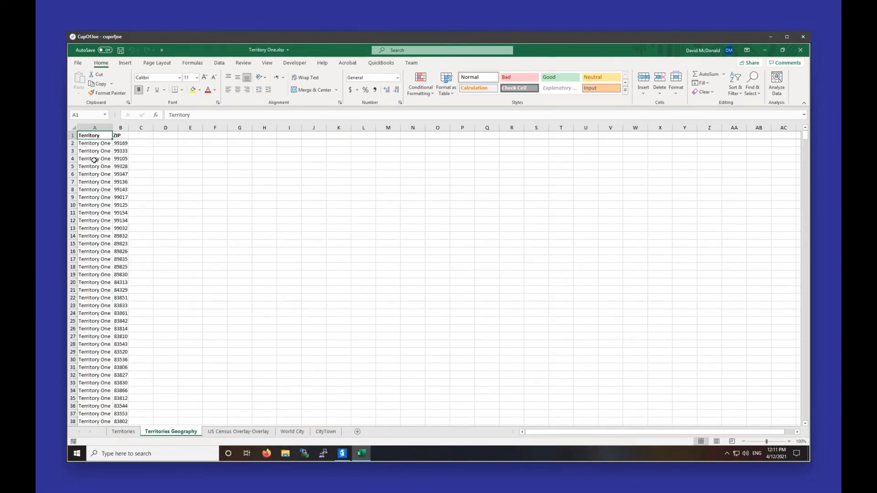
{"action": "left_click", "coordinate": [249, 433]}
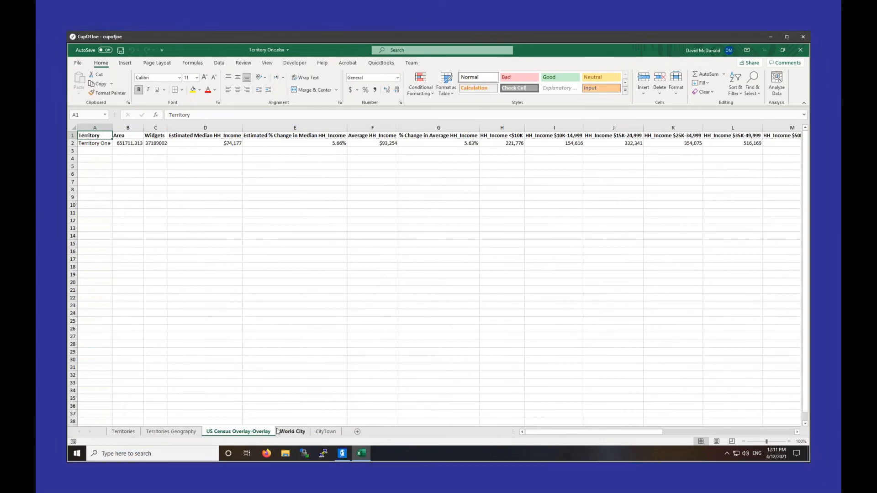
{"action": "left_click", "coordinate": [292, 432]}
{"action": "left_click", "coordinate": [322, 433]}
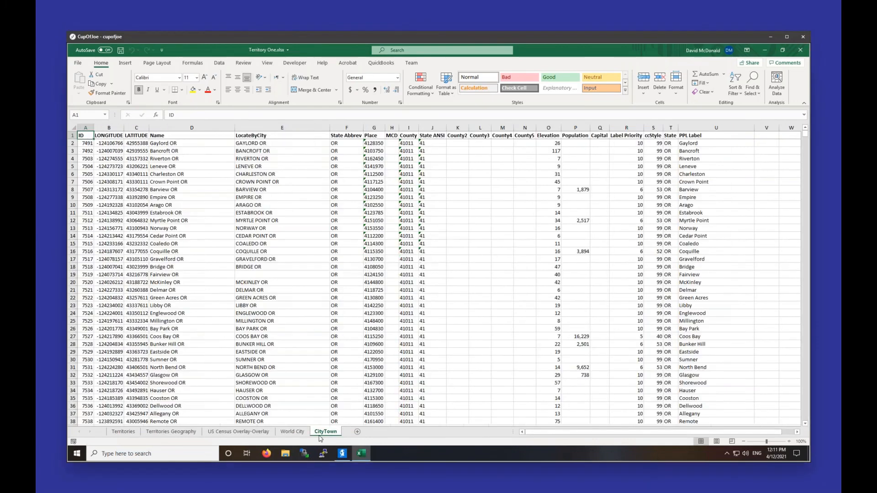
{"action": "left_click", "coordinate": [800, 51]}
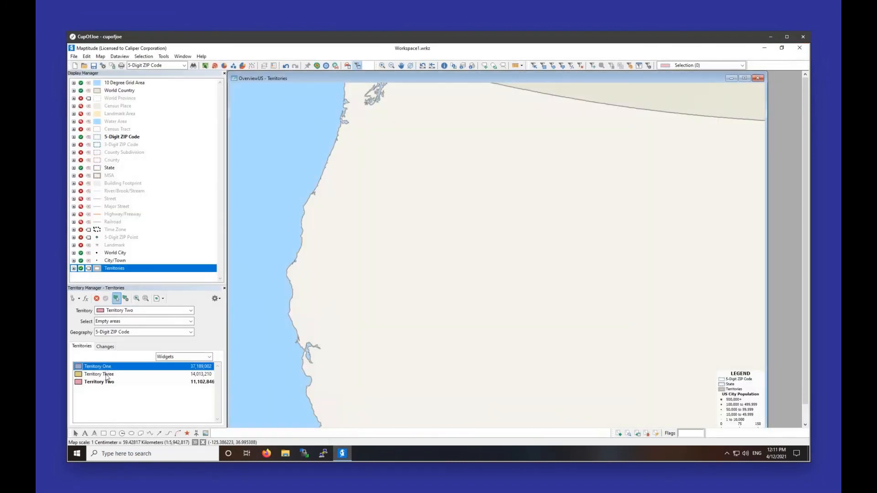
Export the territory list for Territory One, Territory Two and Territory Three to Excel as Territory List.xlsx
{"action": "left_click", "coordinate": [106, 382], "text": "shift"}
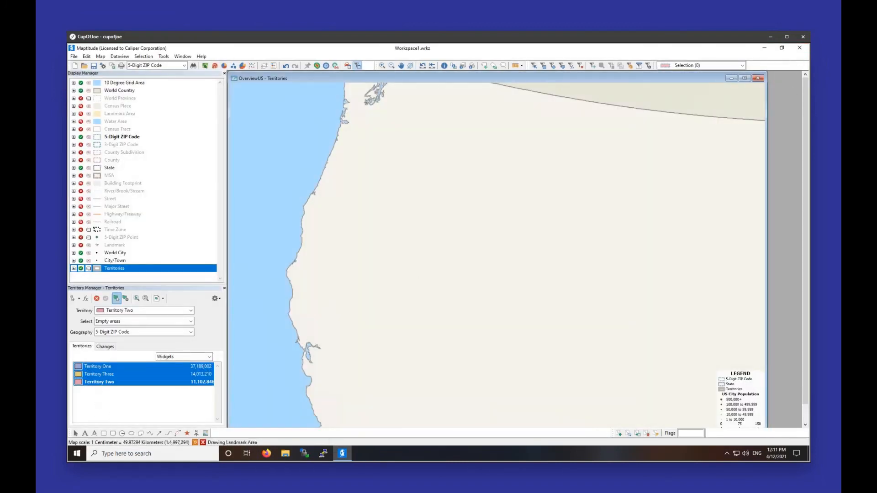
{"action": "right_click", "coordinate": [117, 377]}
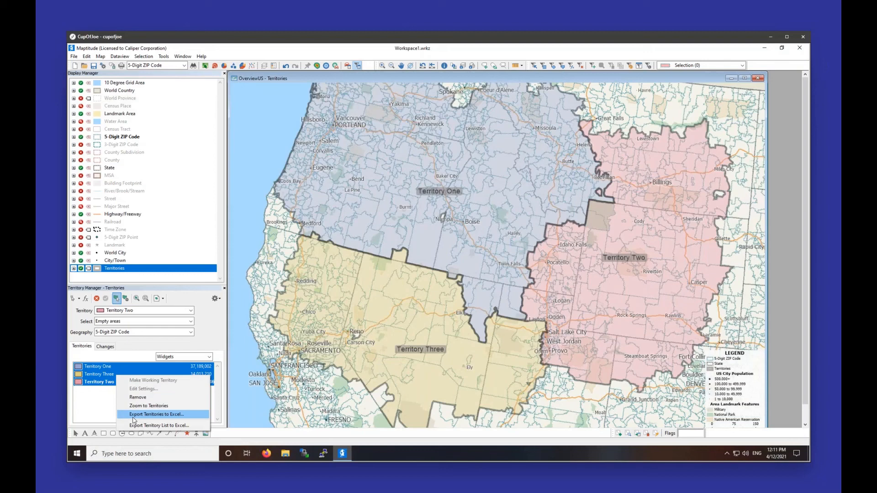
{"action": "left_click", "coordinate": [132, 425]}
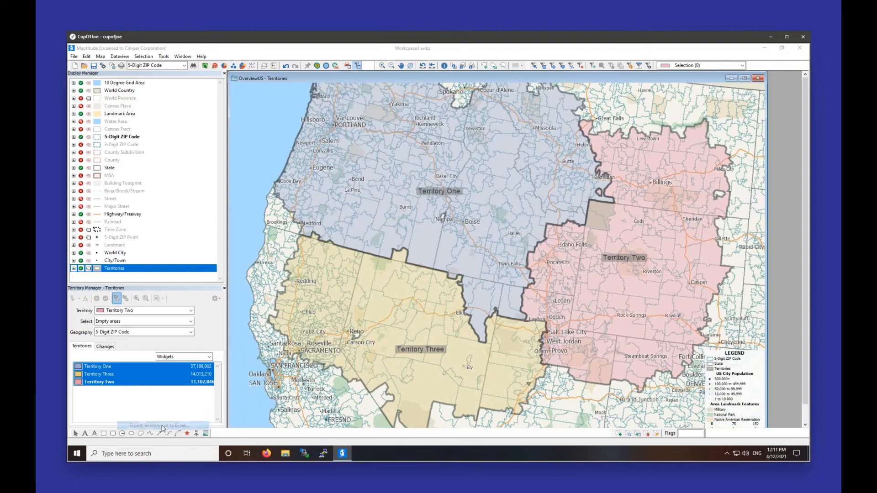
{"action": "left_click", "coordinate": [650, 432]}
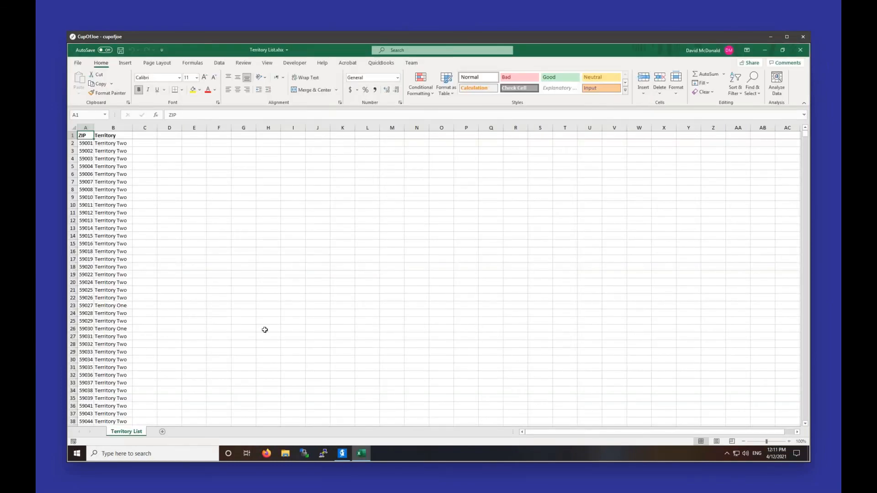
Review the ZIP and Territory columns in the exported territory list, and close the workbook
{"action": "left_click", "coordinate": [88, 143]}
{"action": "left_click_drag", "start_coordinate": [88, 142], "coordinate": [166, 329]}
{"action": "scroll", "coordinate": [155, 310], "scroll_direction": "down", "scroll_amount": 13}
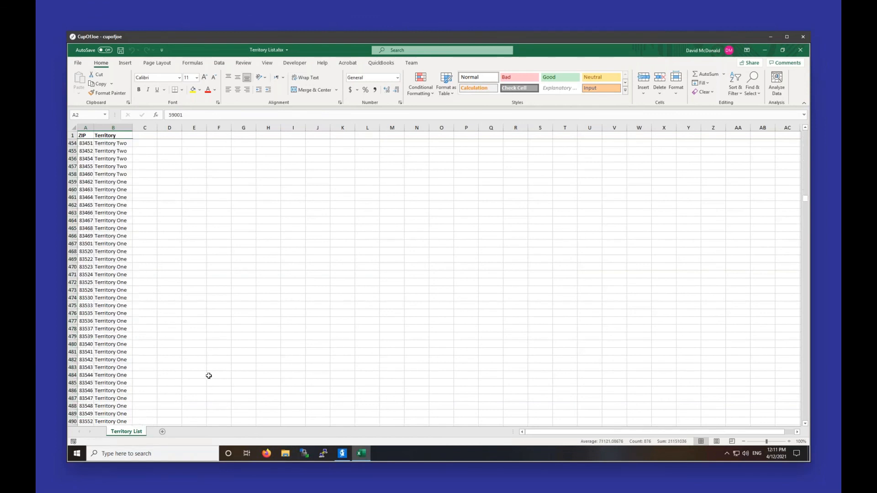
{"action": "left_click", "coordinate": [131, 226]}
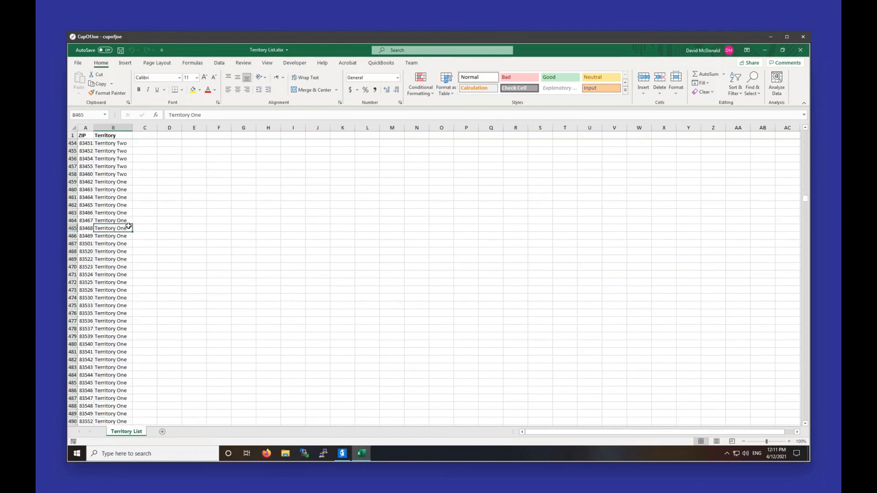
{"action": "scroll", "coordinate": [122, 292], "scroll_direction": "up", "scroll_amount": 20}
{"action": "scroll", "coordinate": [86, 320], "scroll_direction": "up", "scroll_amount": 20}
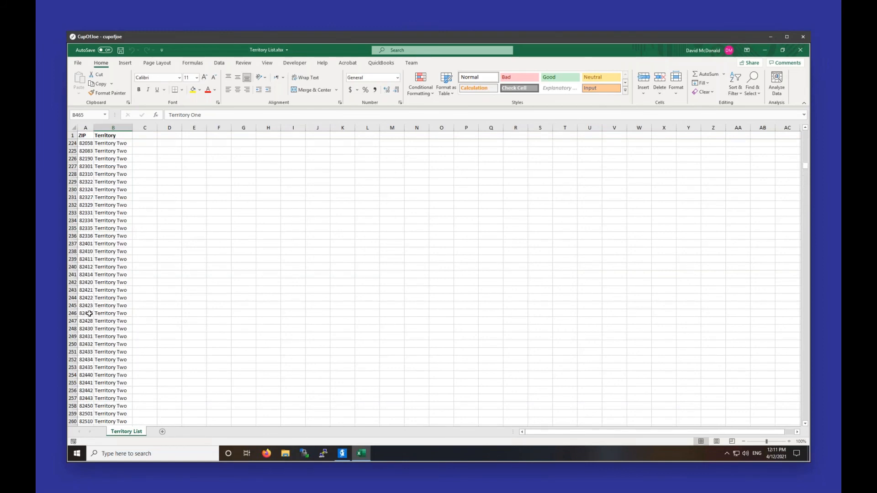
{"action": "left_click", "coordinate": [800, 49]}
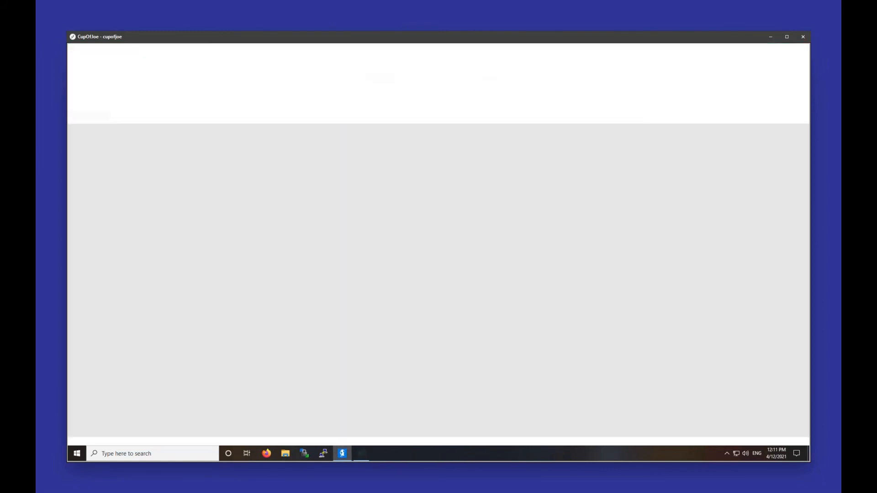
{"action": "mouse_move", "coordinate": [423, 249]}
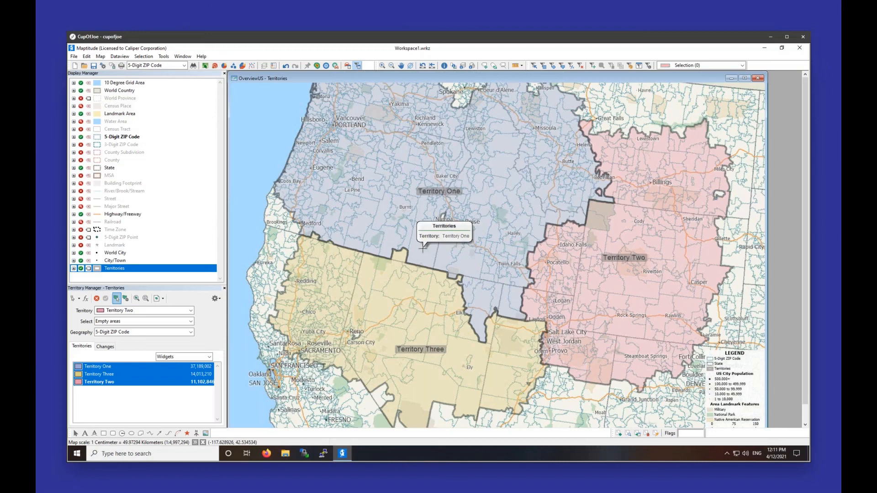
{"action": "right_click", "coordinate": [116, 270]}
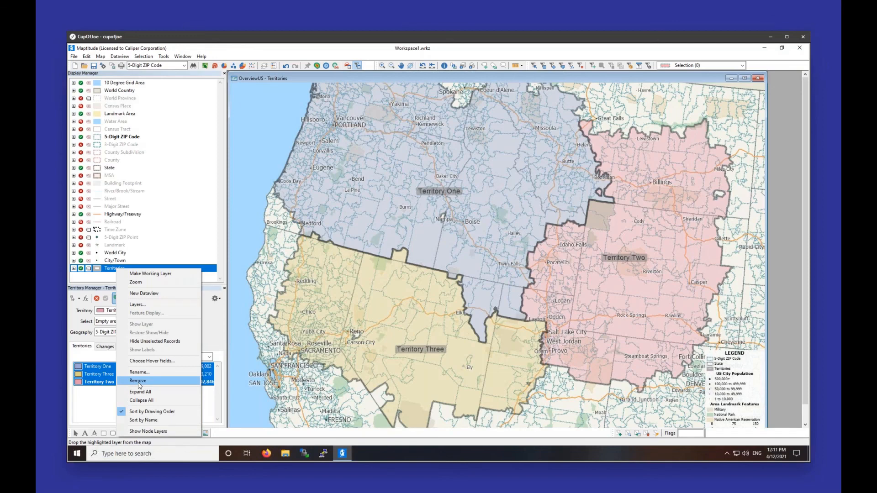
{"action": "left_click", "coordinate": [116, 282]}
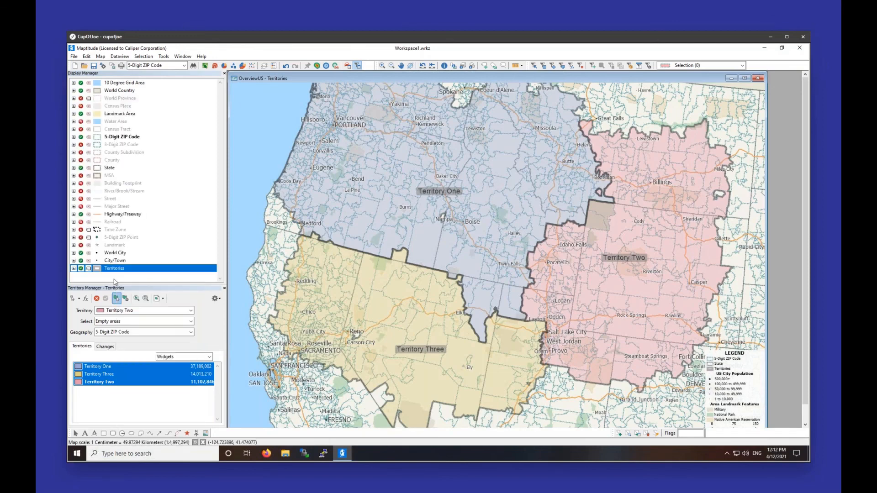
{"action": "left_click", "coordinate": [136, 374]}
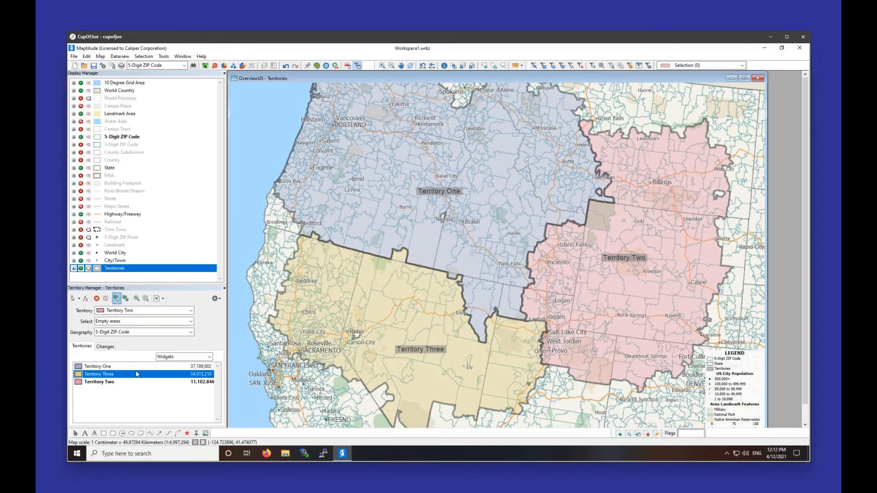
{"action": "left_click", "coordinate": [137, 371]}
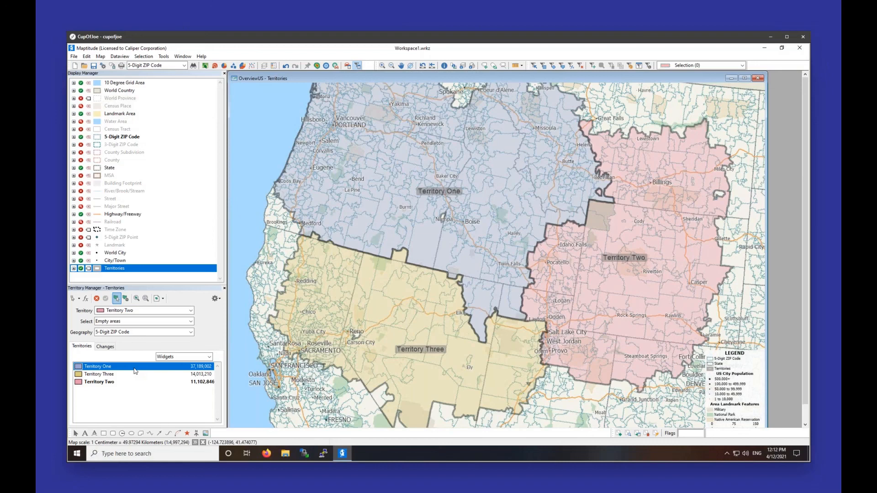
Create and name a new territory from the empty ZIP Codes south of Territory Two, from Territory Three's southeastern edge to east of Pueblo
{"action": "left_click", "coordinate": [123, 313]}
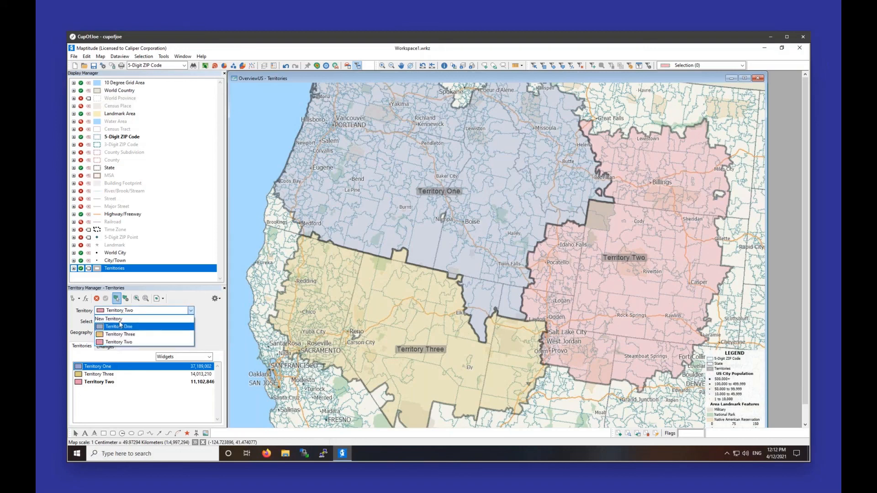
{"action": "left_click", "coordinate": [120, 320]}
{"action": "left_click_drag", "start_coordinate": [406, 271], "coordinate": [169, 110]}
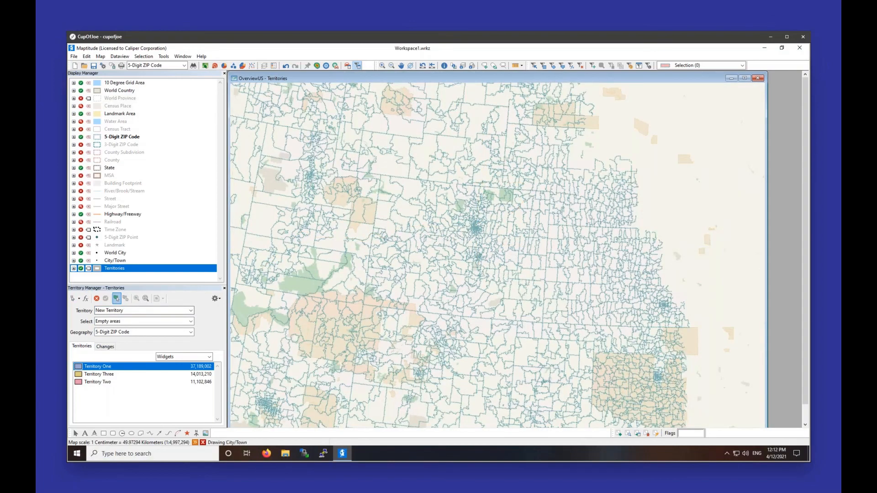
{"action": "left_click", "coordinate": [72, 298]}
{"action": "left_click_drag", "start_coordinate": [282, 192], "coordinate": [329, 263]}
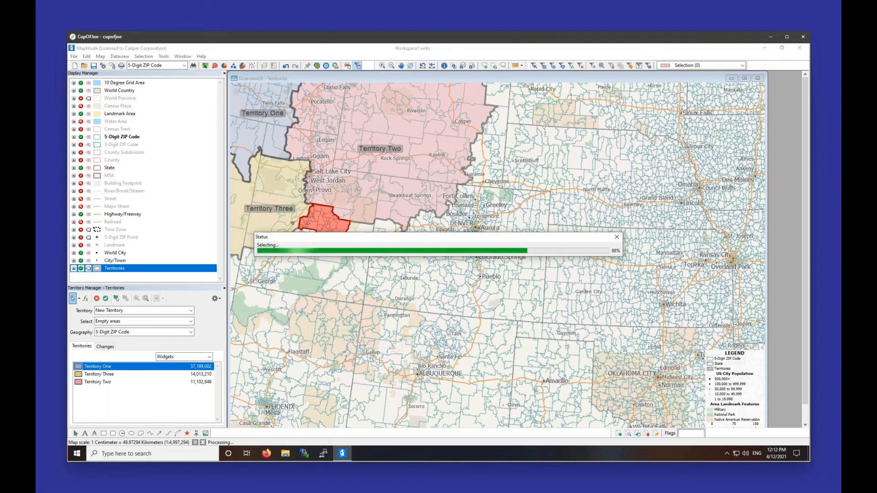
{"action": "left_click", "coordinate": [105, 298]}
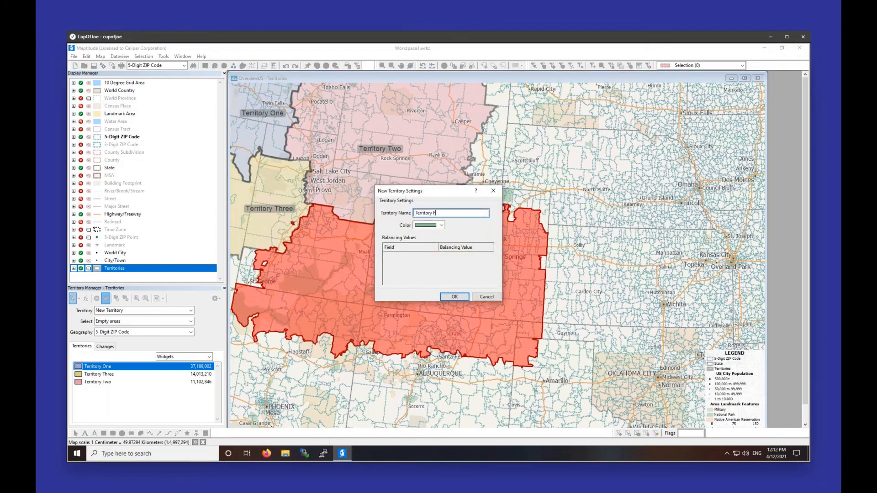
{"action": "key", "text": "Return"}
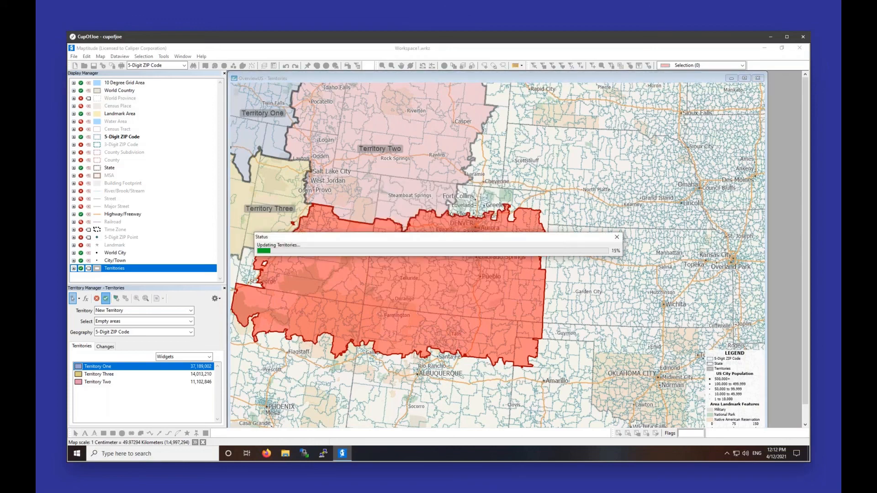